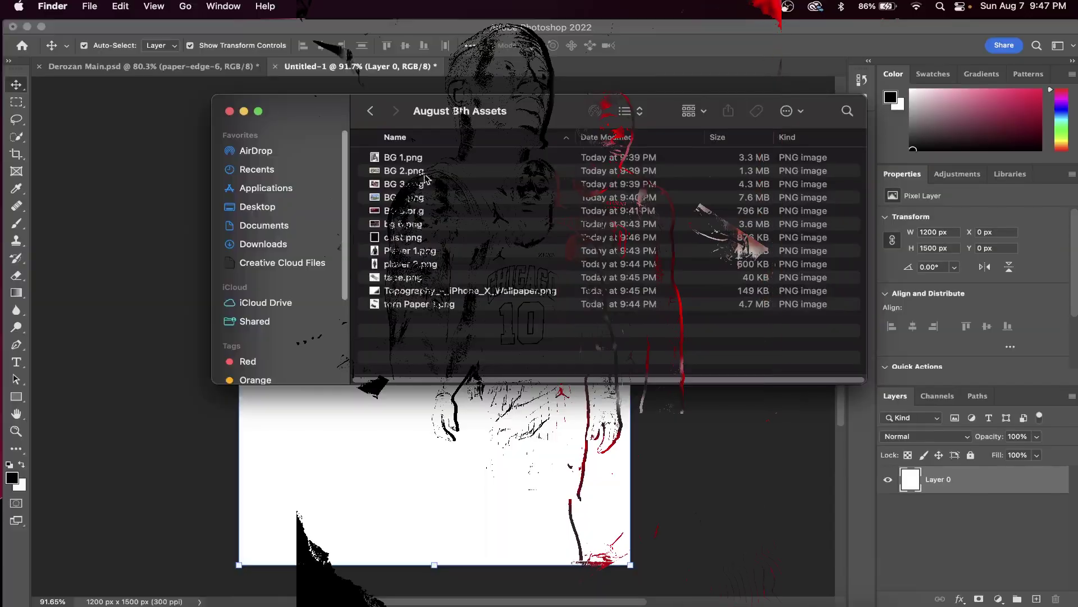
Step: Place BG 1.png, BG 2.png and BG 3.png from the August 8th Assets folder on the canvas and reposition BG 2
drag(403, 157, 427, 450)
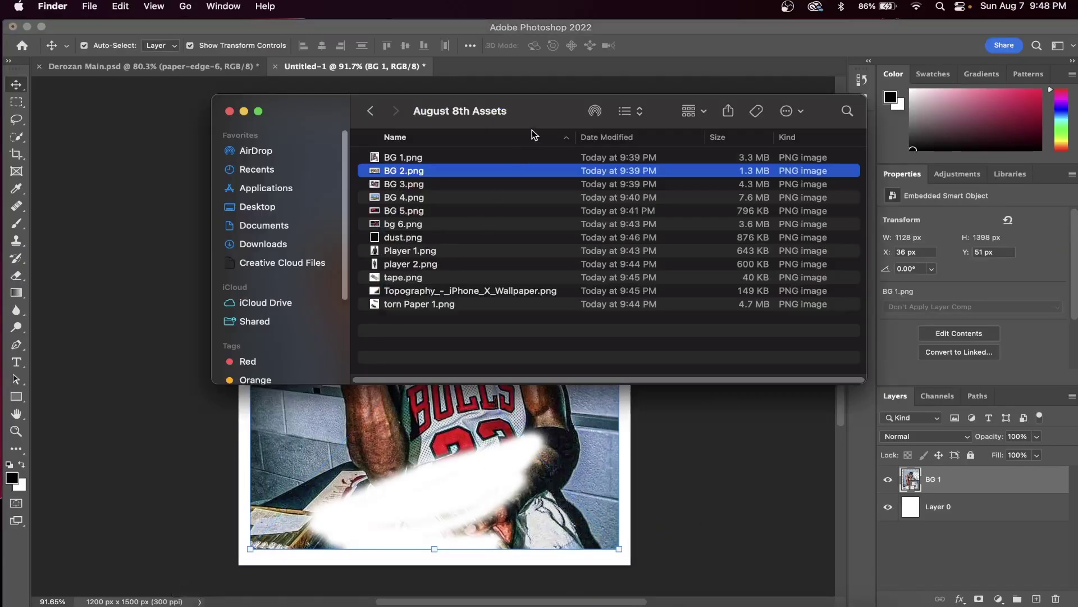
drag(436, 173, 427, 452)
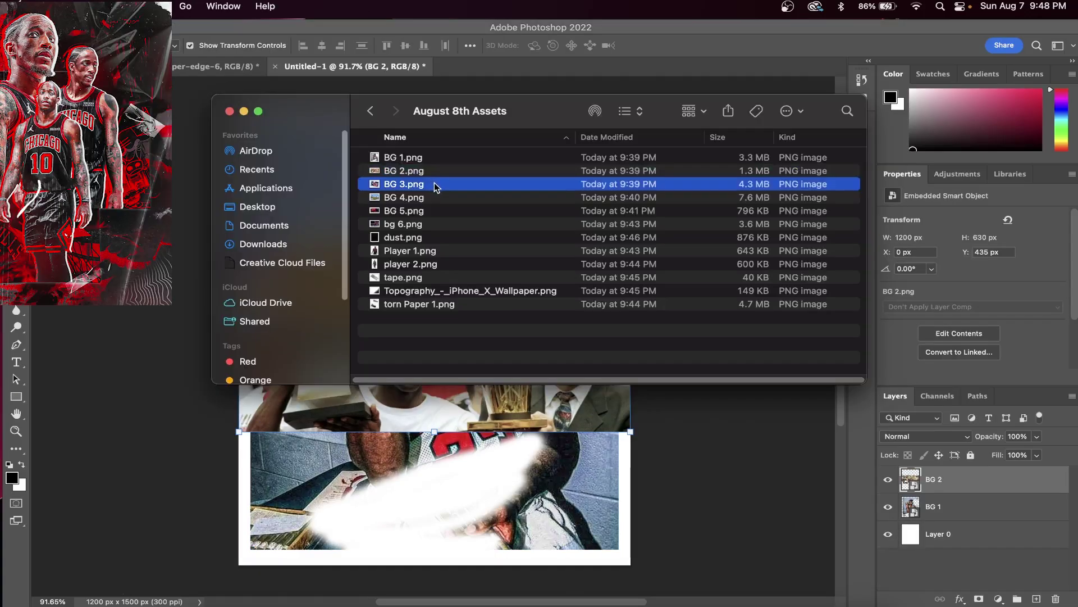
drag(433, 183, 465, 419)
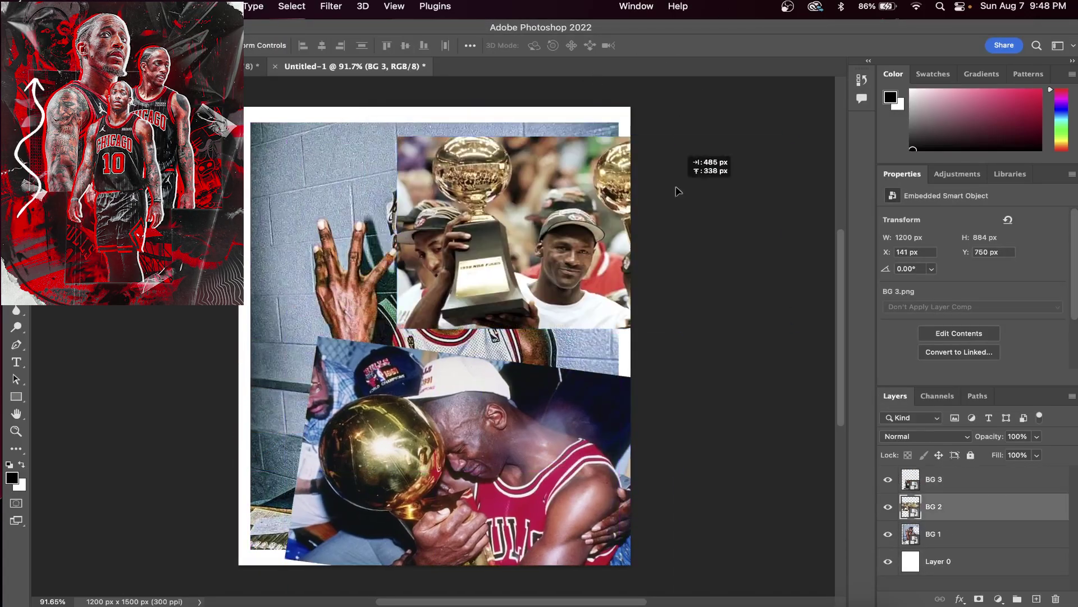
drag(669, 154, 607, 260)
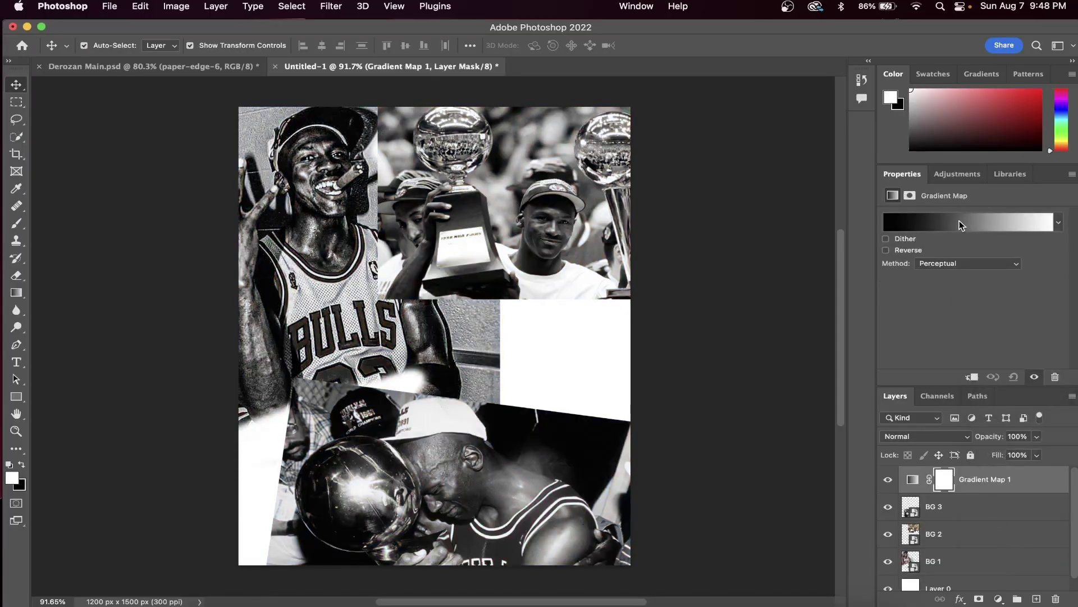
Step: Set the gradient map's starting color stop to red fa0124
click(960, 221)
click(711, 371)
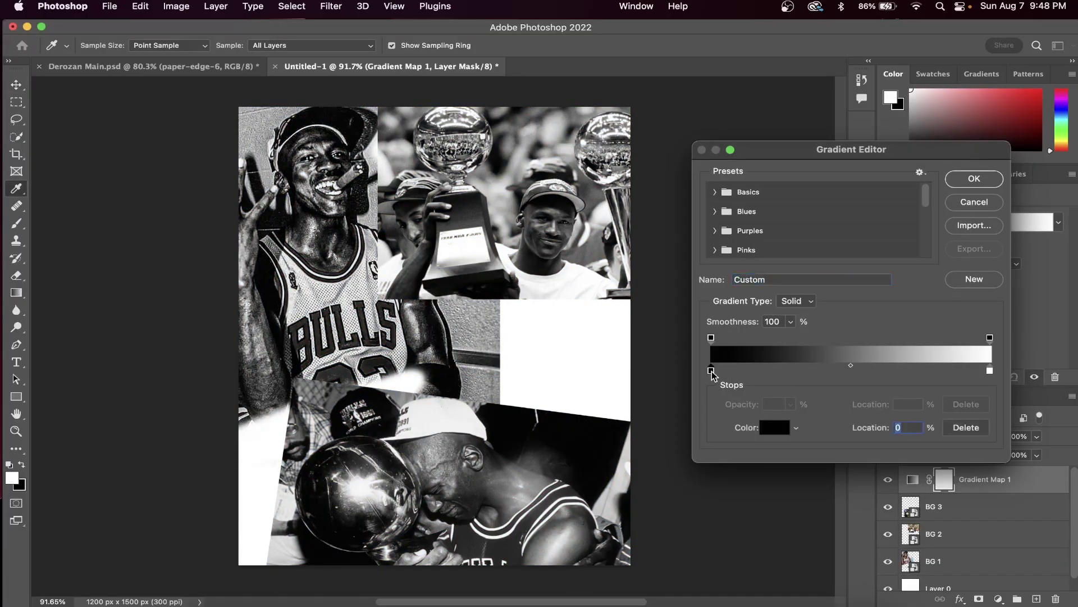
click(781, 430)
mouse_move(786, 311)
mouse_down()
mouse_move(777, 306)
mouse_move(817, 305)
mouse_up()
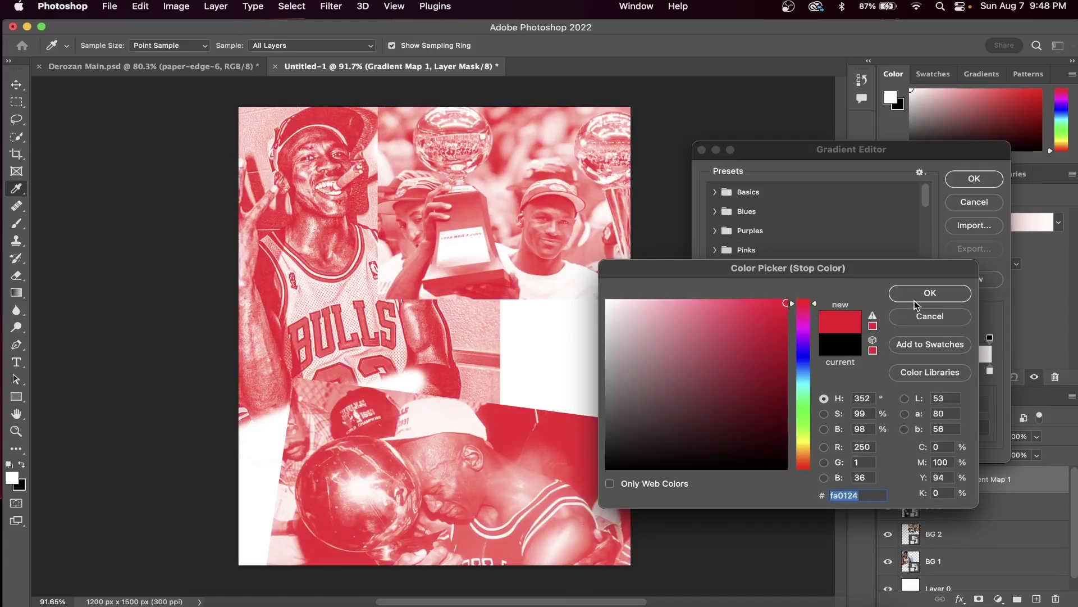
click(930, 293)
Step: Set the gradient map's ending color stop, at location 100%, to black 000000
click(990, 370)
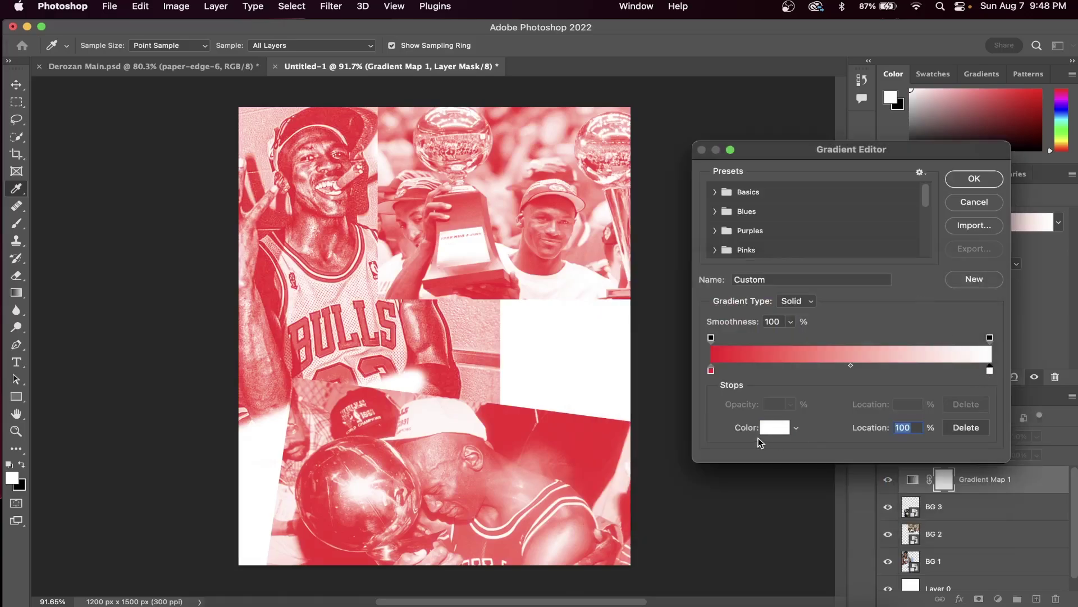
click(775, 427)
click(606, 468)
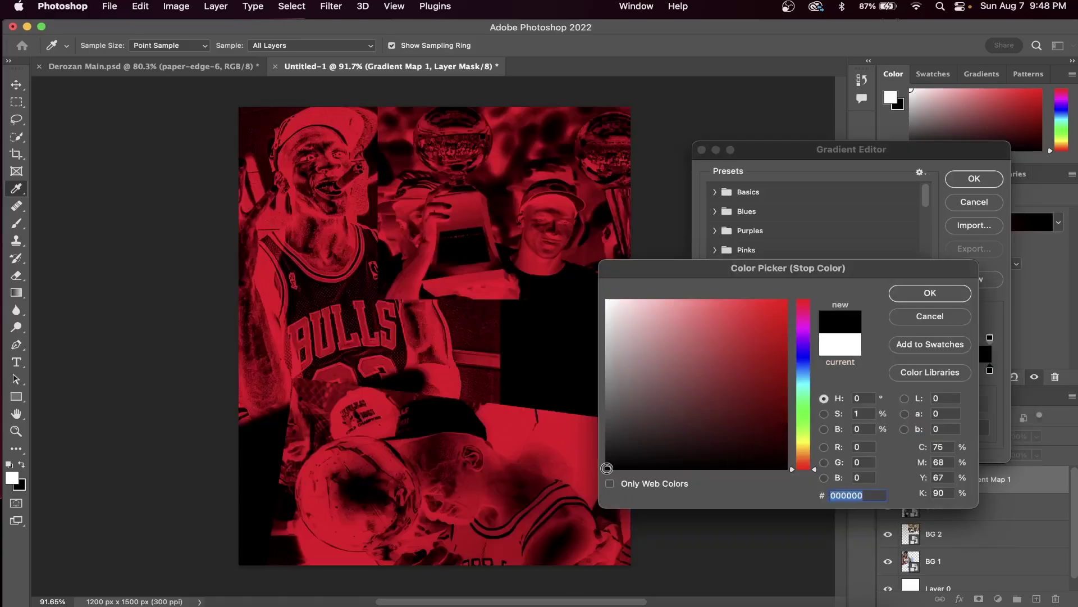
click(937, 298)
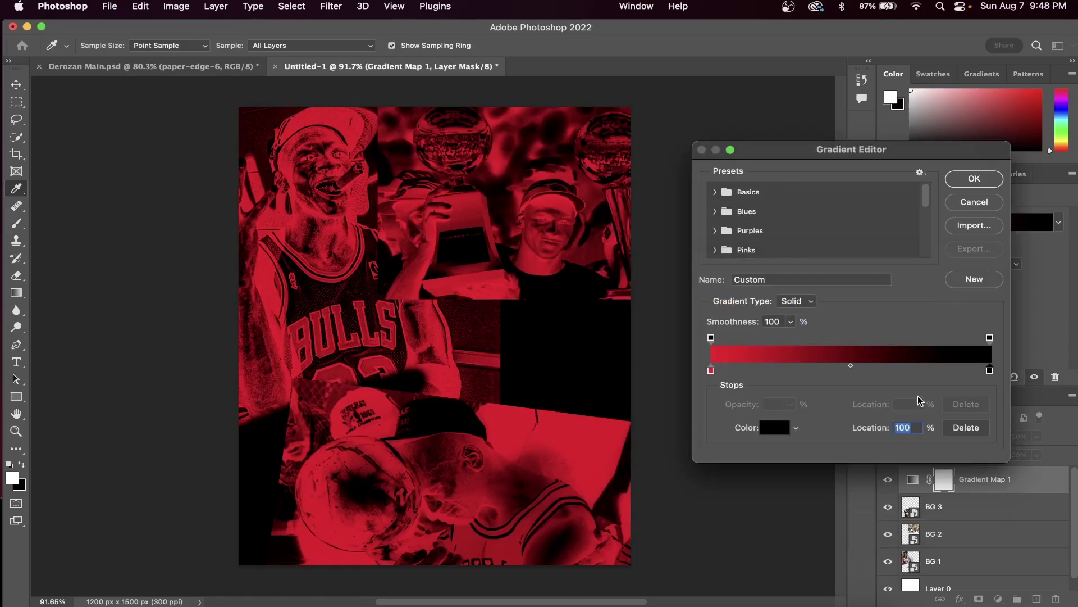
Step: Add another black color stop at location 30% and apply the edited gradient
click(778, 372)
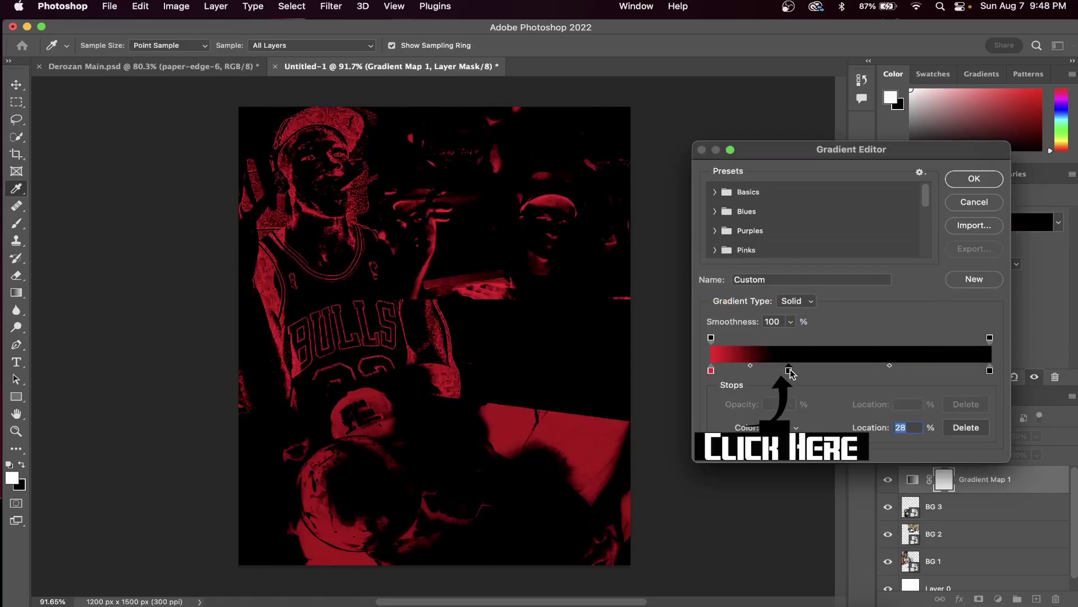
drag(790, 369, 797, 369)
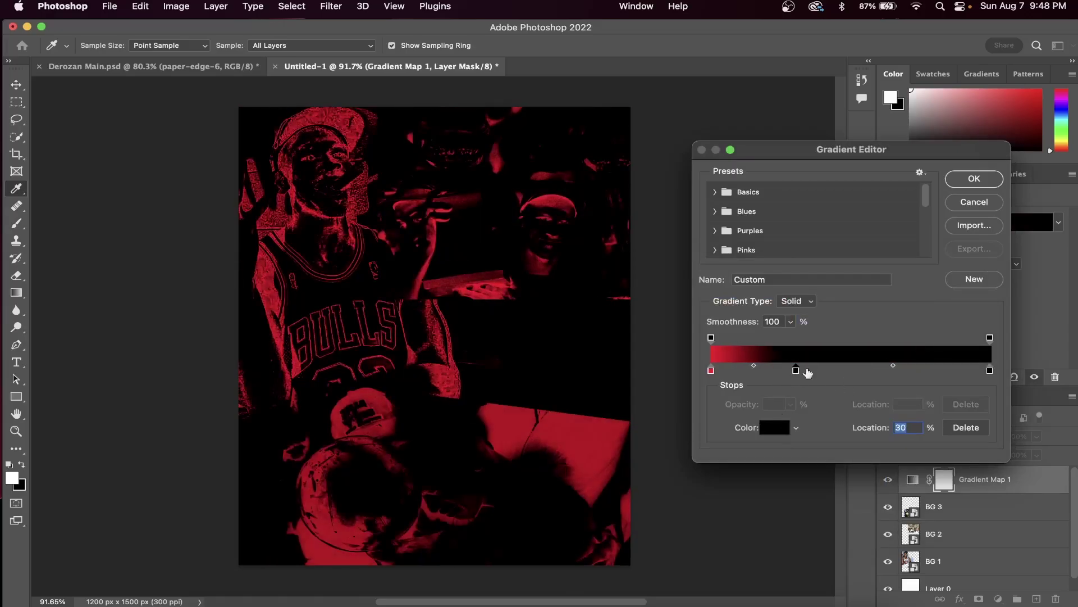
click(998, 178)
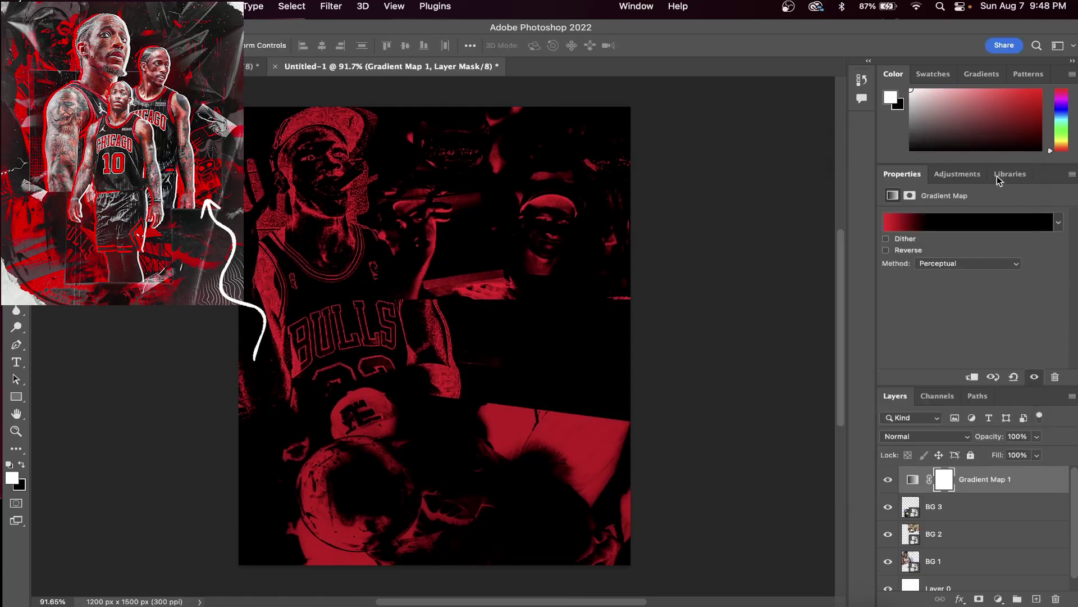
Step: Draw a tall white rectangle in the lower middle of the poster above Gradient Map 1 and shift it slightly up and left
click(913, 479)
click(22, 399)
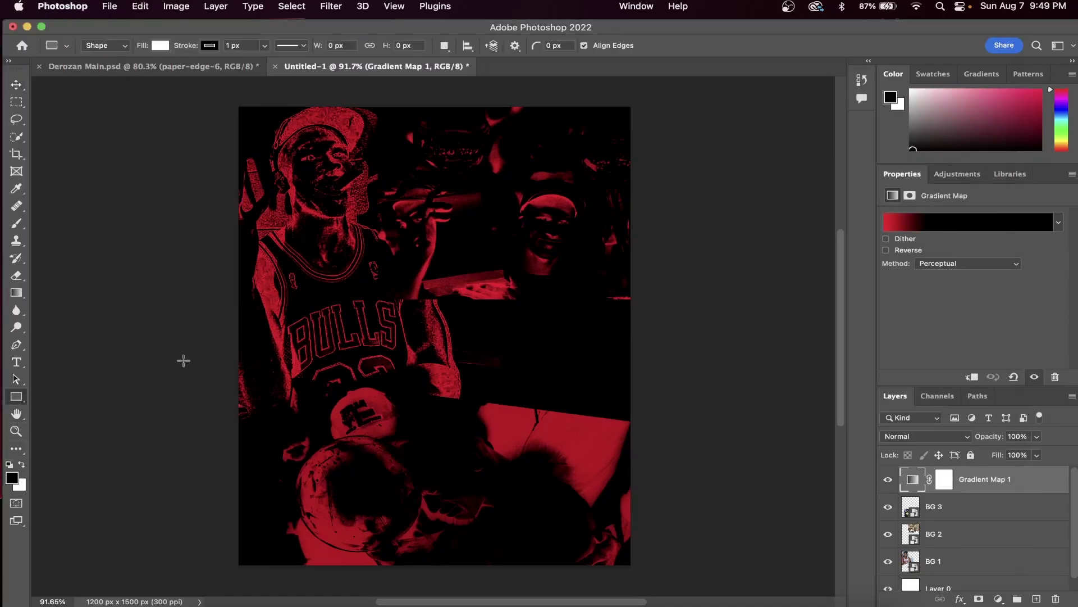
drag(398, 320, 529, 496)
click(17, 86)
drag(441, 393, 410, 382)
Step: Draw a second white rectangle about 494 by 419 px to the upper left of the first and a third to its upper right
key(u)
drag(294, 212, 455, 340)
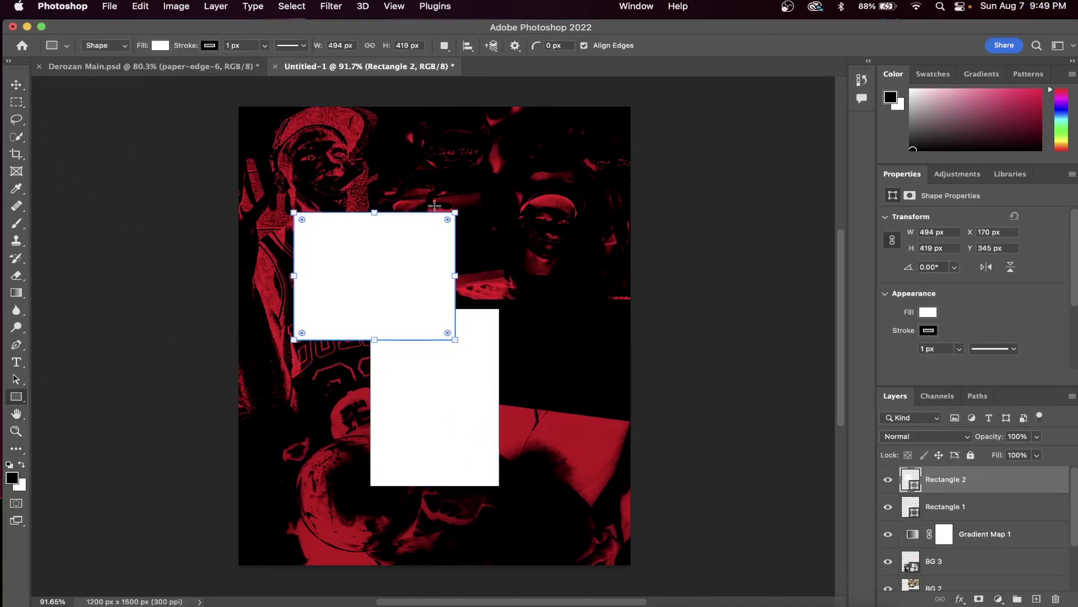
drag(456, 191, 604, 345)
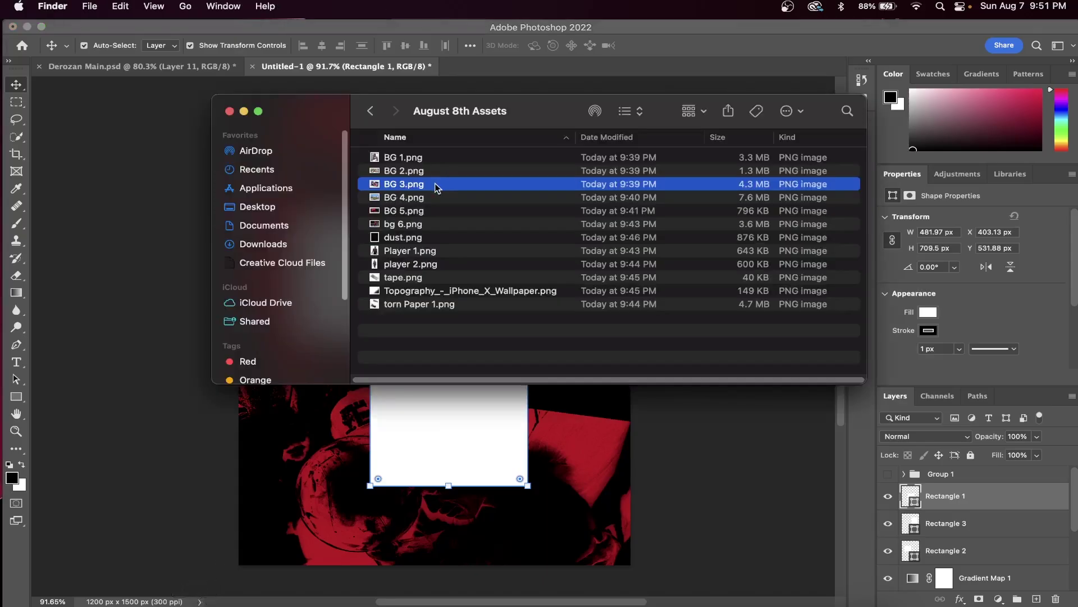
Step: Place the images BG 4.png, BG 5.png and bg 6.png from the assets folder into the poster
click(421, 199)
drag(421, 199, 469, 447)
click(198, 600)
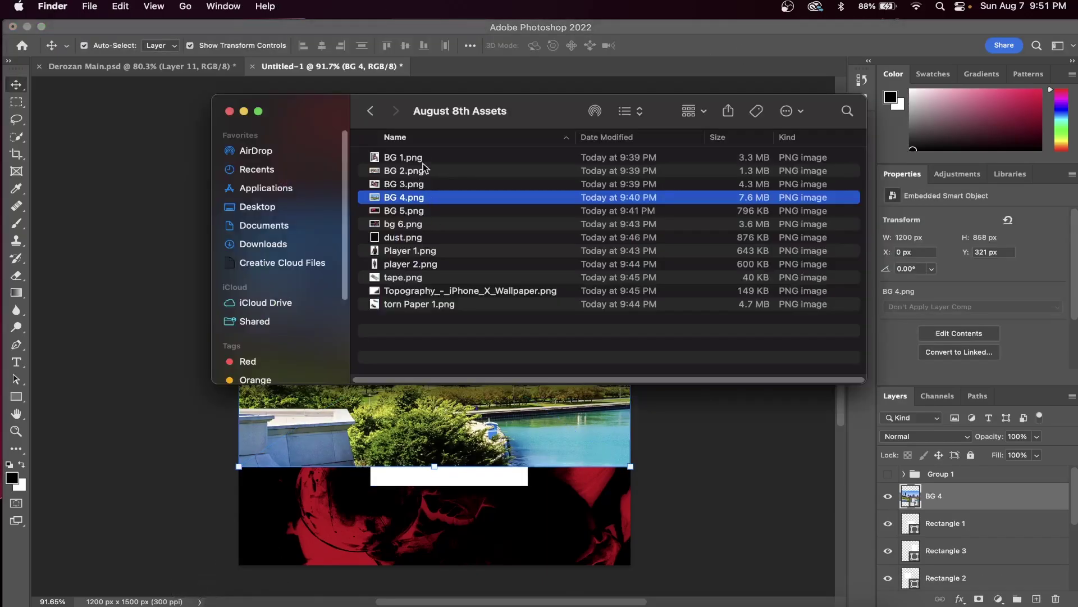
drag(417, 210, 509, 449)
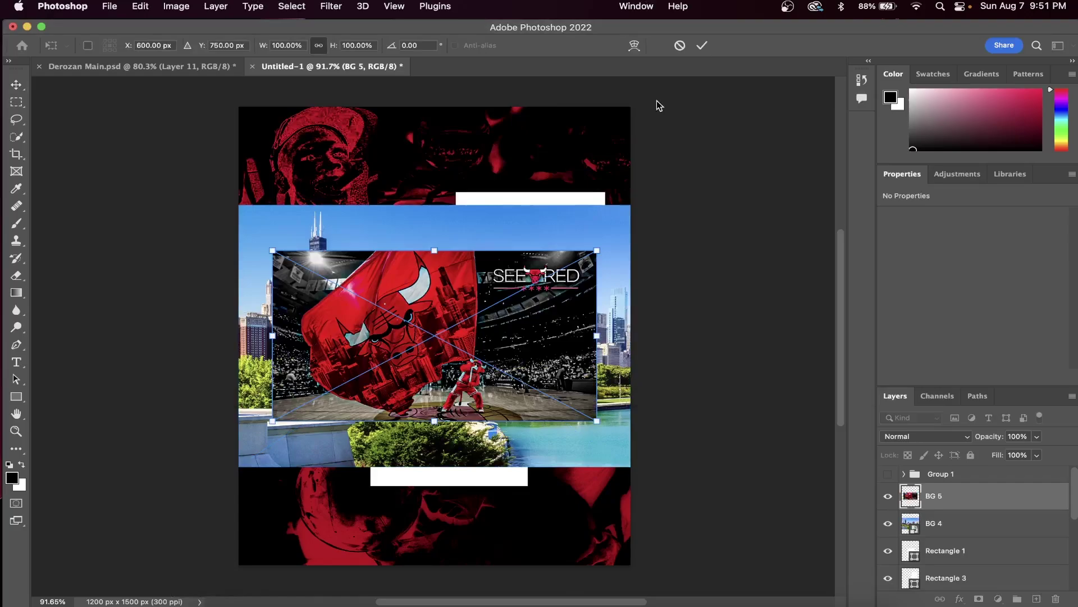
click(699, 45)
drag(419, 223, 446, 441)
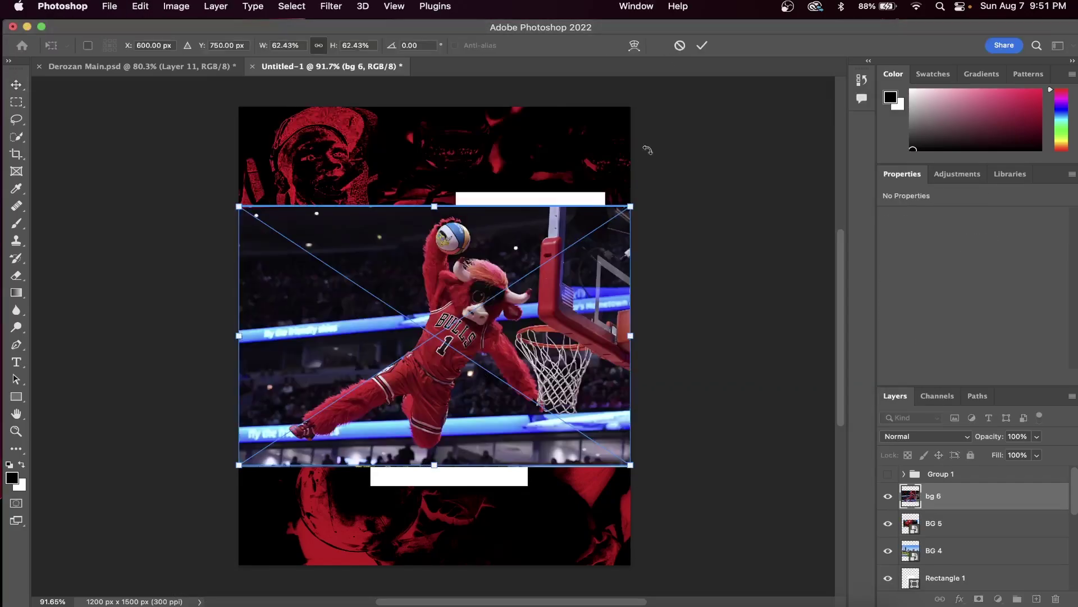
click(702, 45)
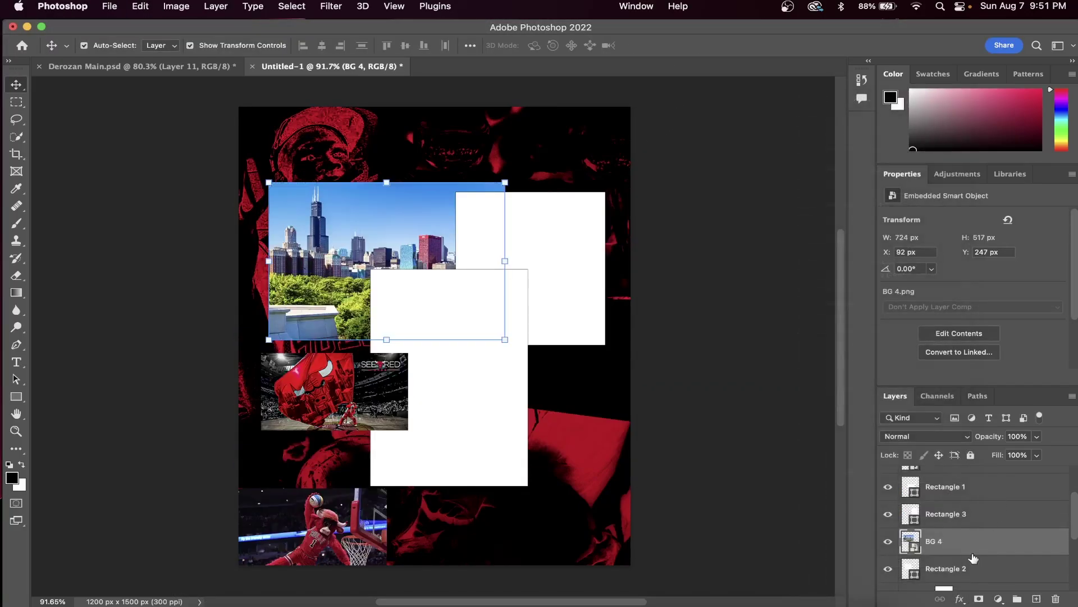
Step: Clip the BG 4 skyline photo to Rectangle 2 with a clipping mask
right_click(959, 541)
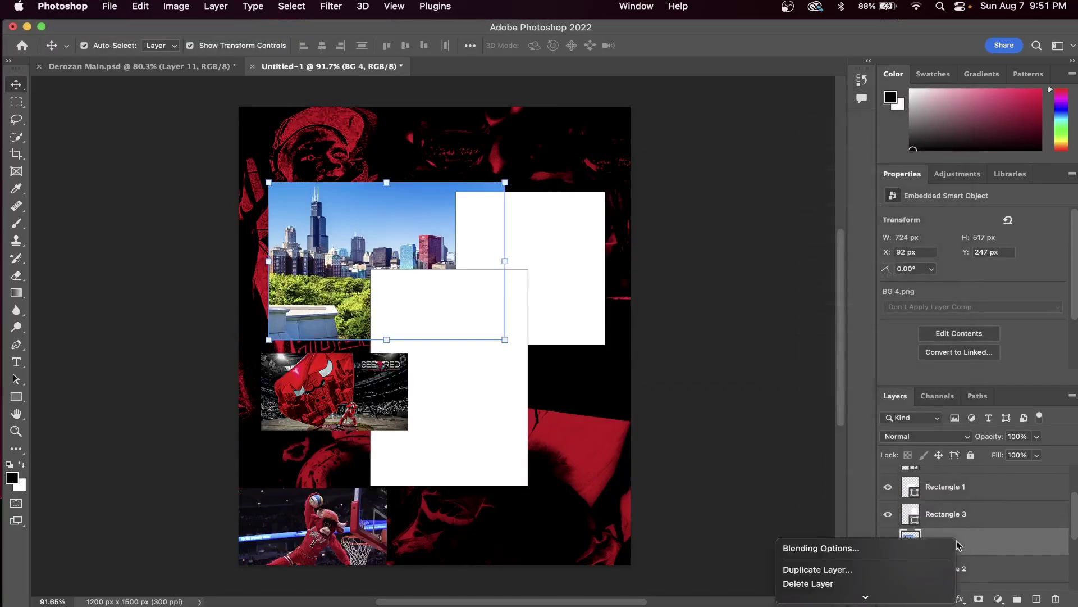
mouse_move(824, 598)
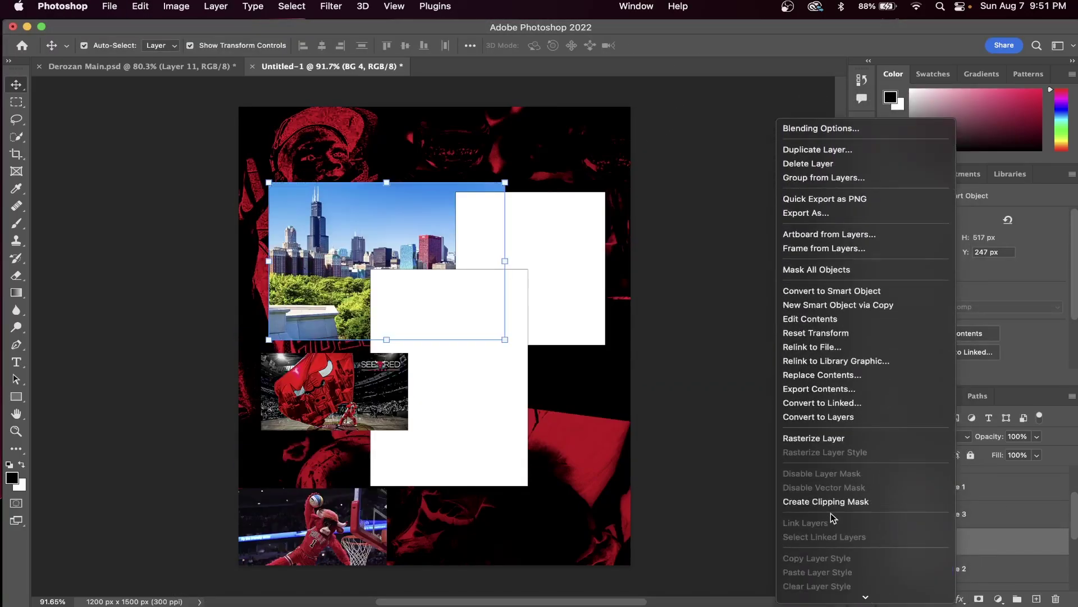
click(835, 502)
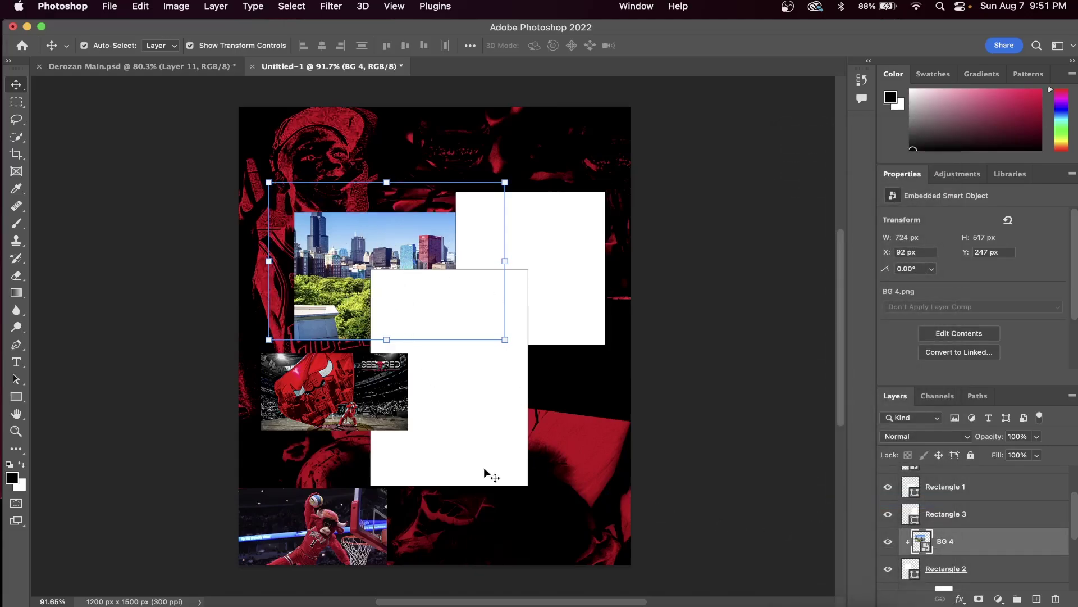
Step: Enlarge BG 5 to about 984 by 553 px over the upper-right rectangle and clip it to Rectangle 3
click(373, 396)
drag(368, 396, 539, 280)
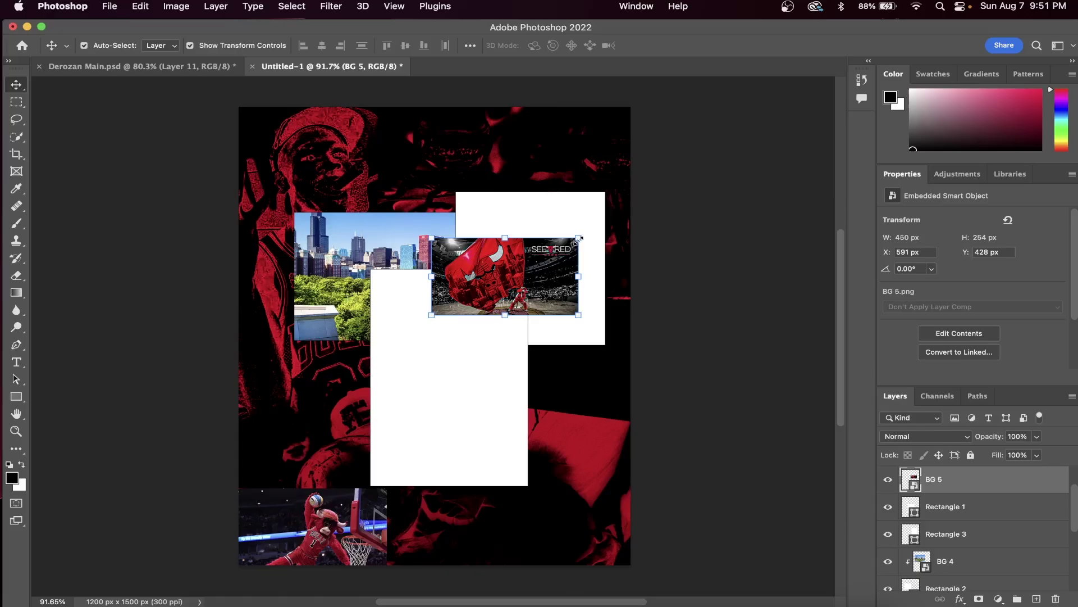
drag(580, 236, 686, 180)
drag(617, 236, 644, 267)
drag(712, 211, 775, 176)
drag(667, 263, 646, 263)
key(Return)
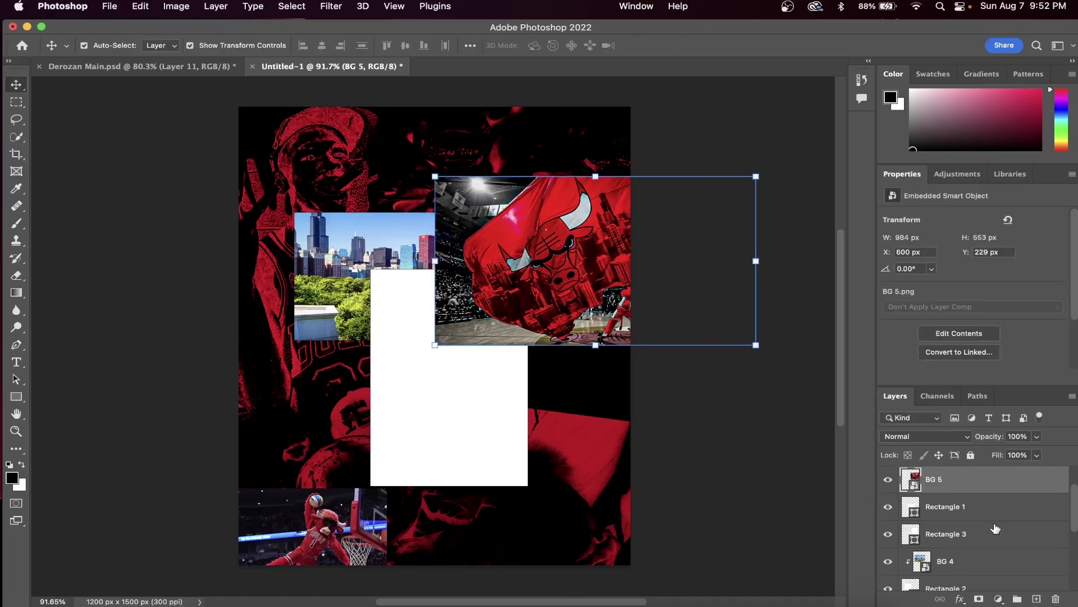
drag(972, 479, 973, 515)
key(super+alt+g)
Step: Move bg 6 over the tall middle rectangle, enlarge it to about 1077 by 762 px, and clip it to Rectangle 1
drag(312, 526, 439, 381)
drag(510, 346, 662, 245)
drag(618, 292, 539, 314)
drag(560, 285, 604, 252)
key(Return)
key(super+alt+g)
Step: Group all layers from bg 6 down to Rectangle 2 into one layer group
click(980, 586)
scroll(980, 520, up, 2)
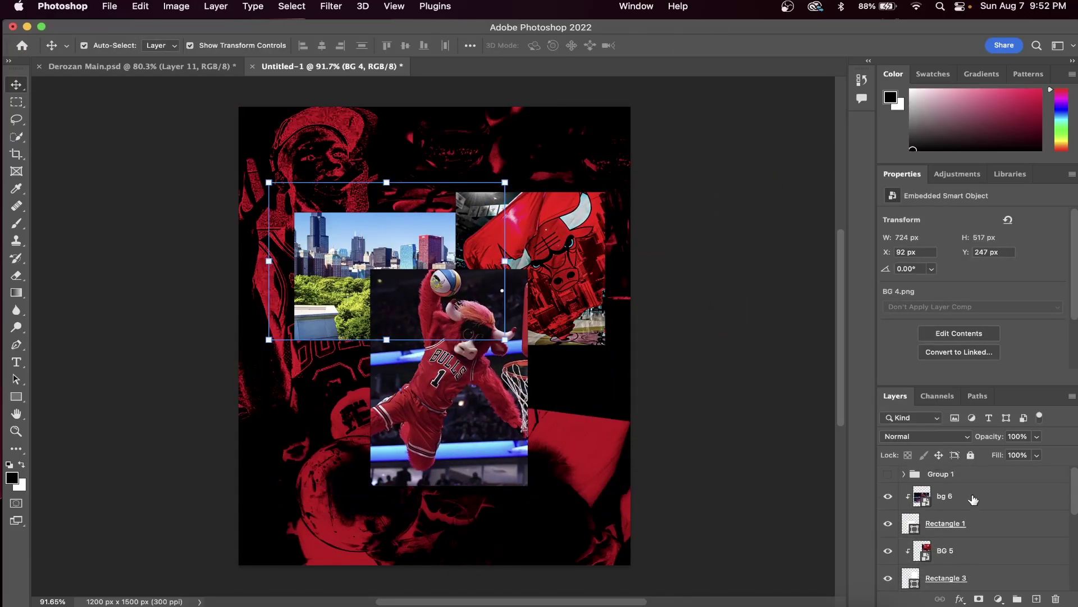
click(974, 498)
scroll(962, 554, down, 3)
key(shift)
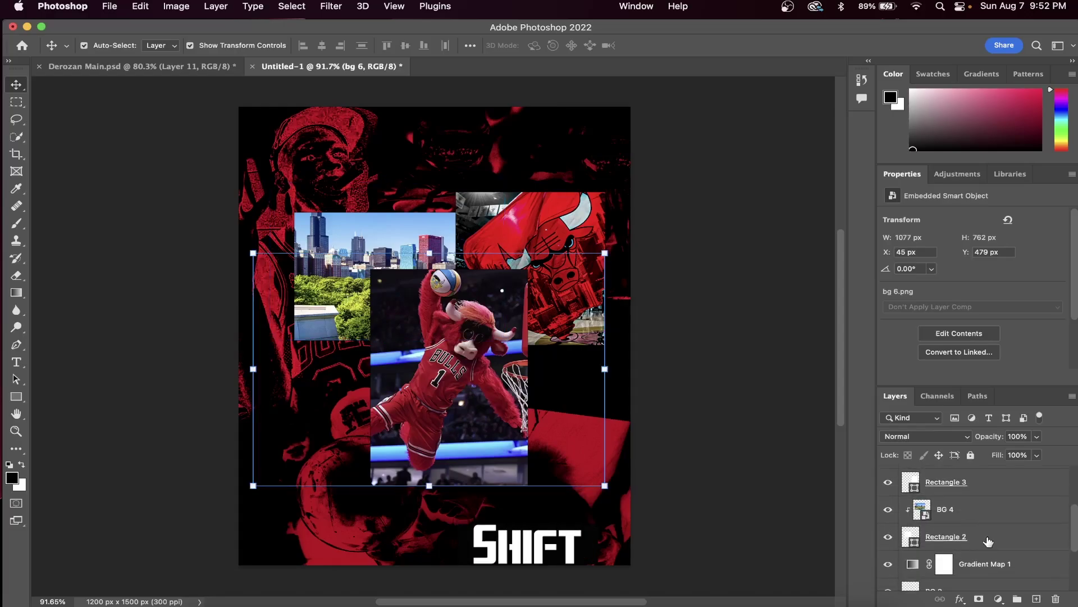
shift+click(988, 541)
key(super+g)
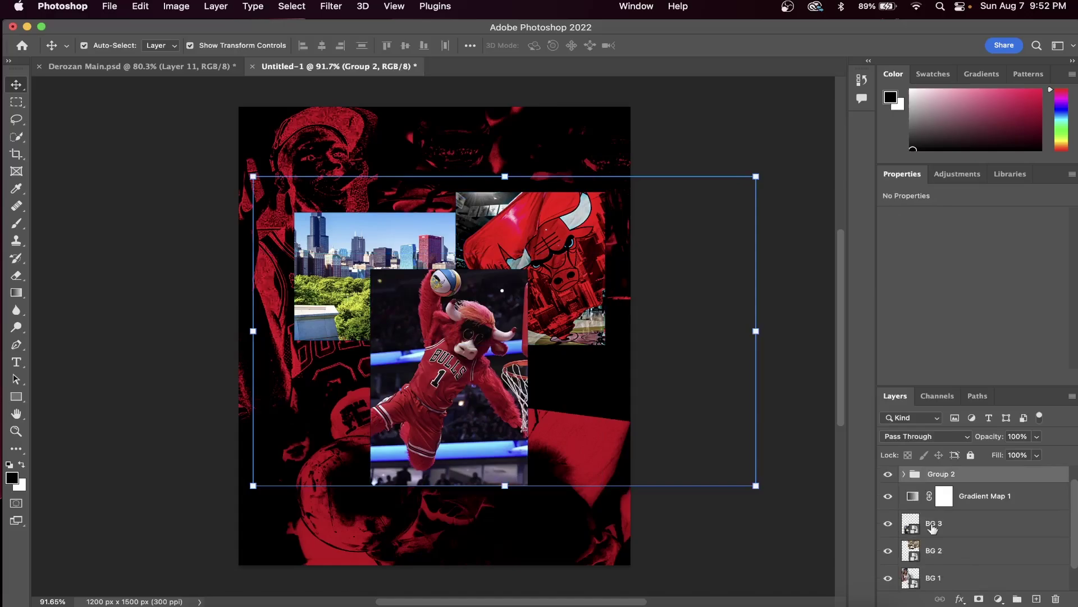
click(897, 478)
click(898, 477)
click(898, 477)
click(898, 478)
Step: Duplicate Gradient Map 1, placing the copy directly above Group 2, and clip it to that group
scroll(964, 494, up, 1)
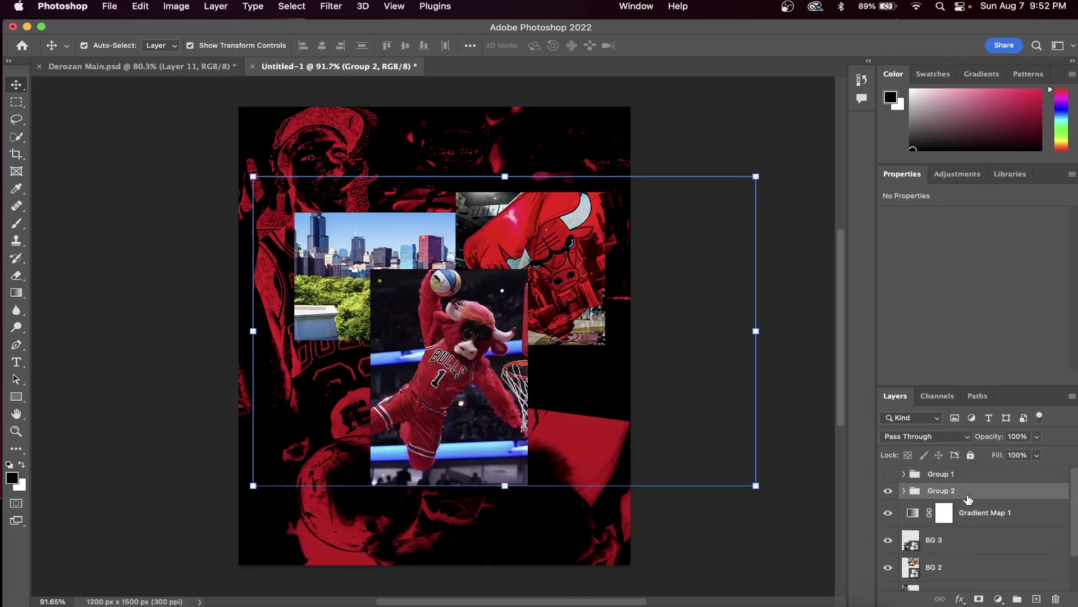
click(990, 521)
right_click(1027, 520)
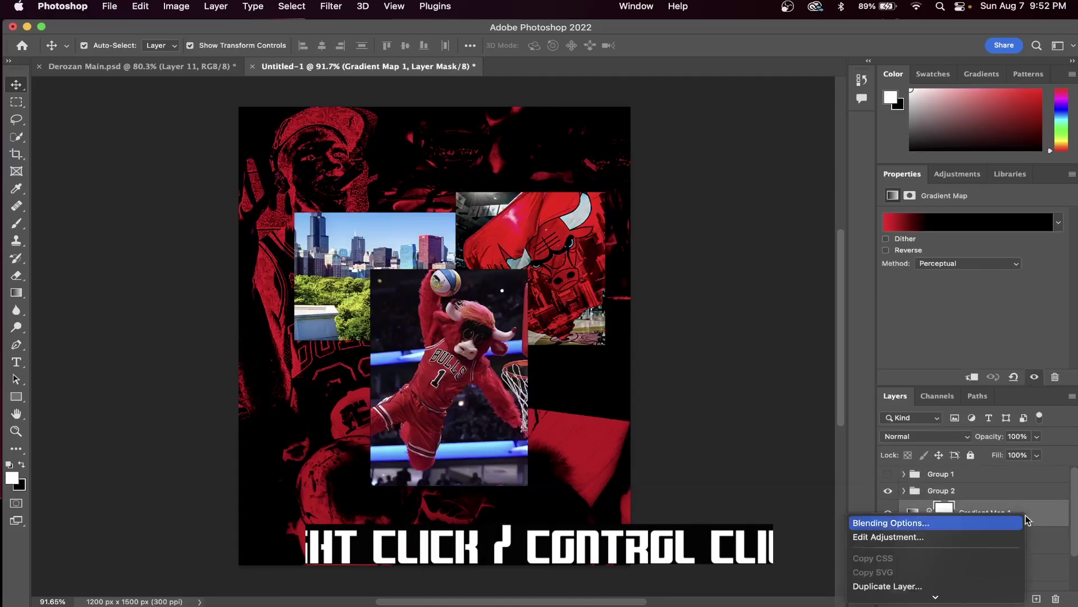
click(901, 503)
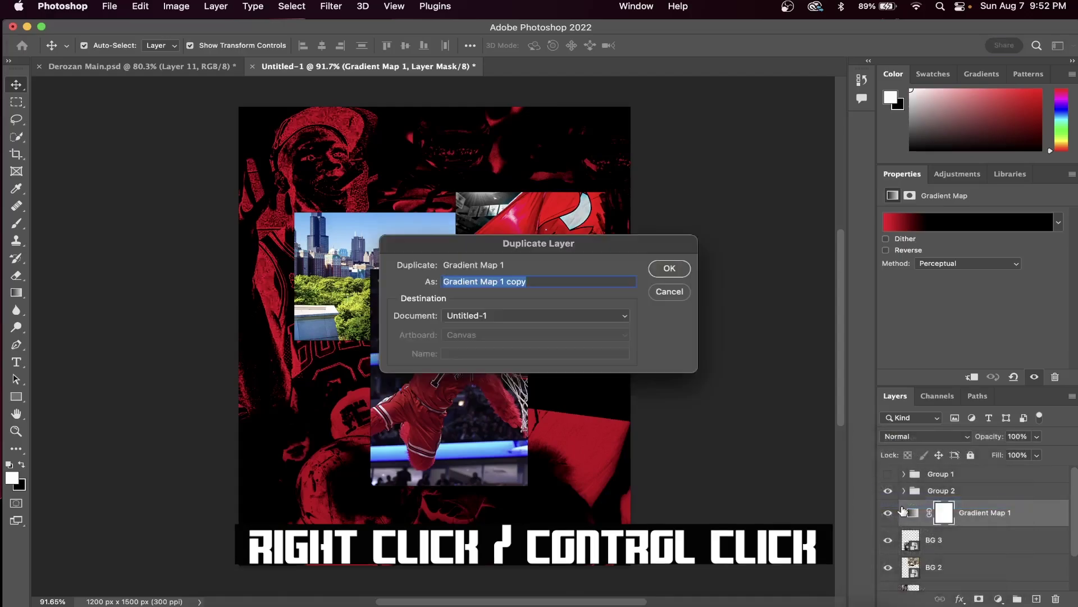
click(682, 272)
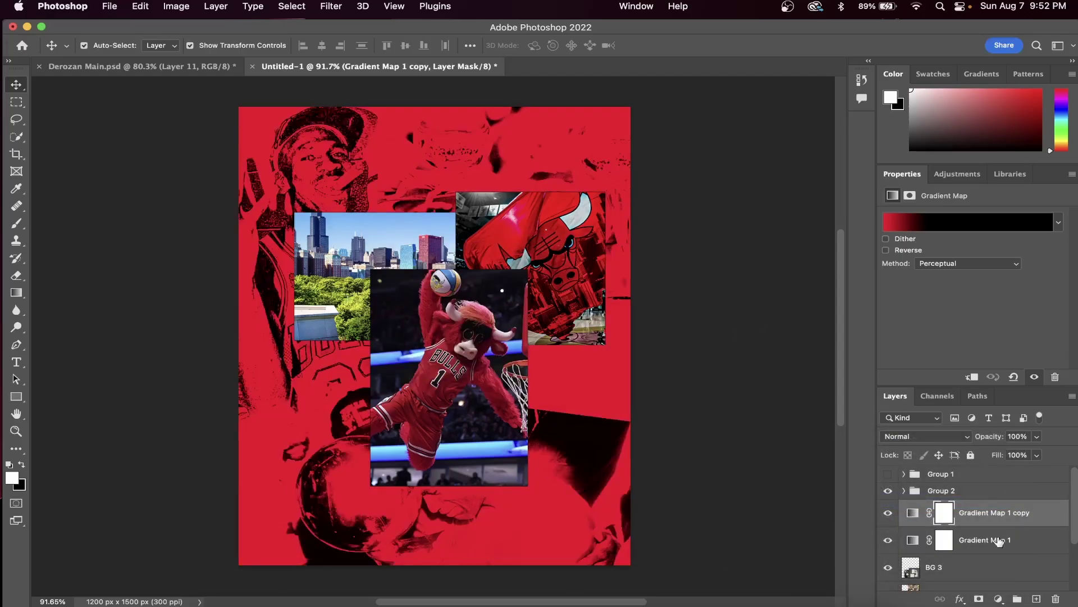
drag(1014, 516, 1005, 488)
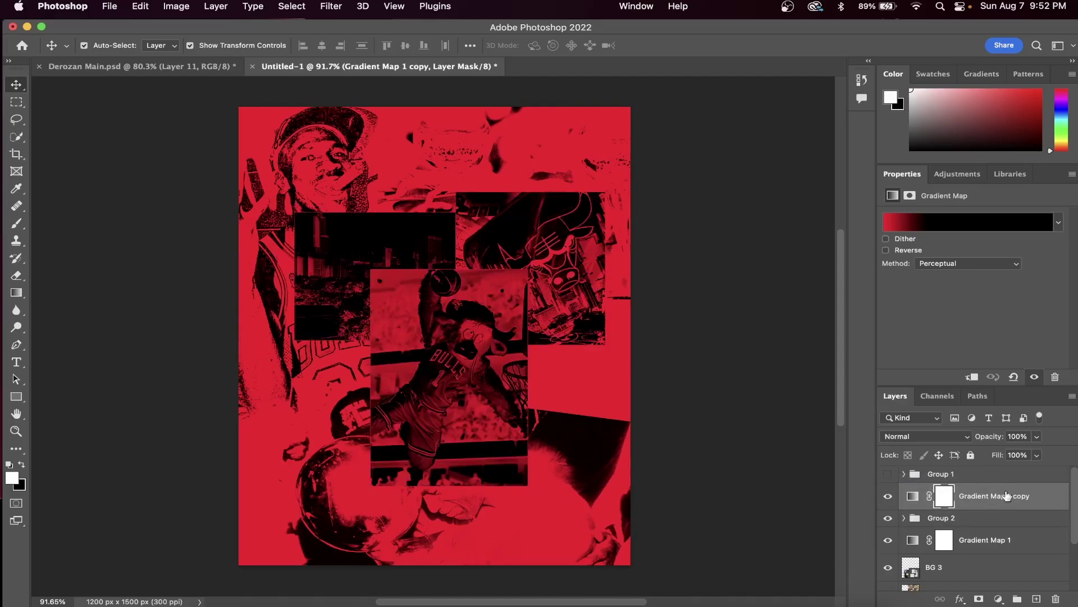
key(super+alt+g)
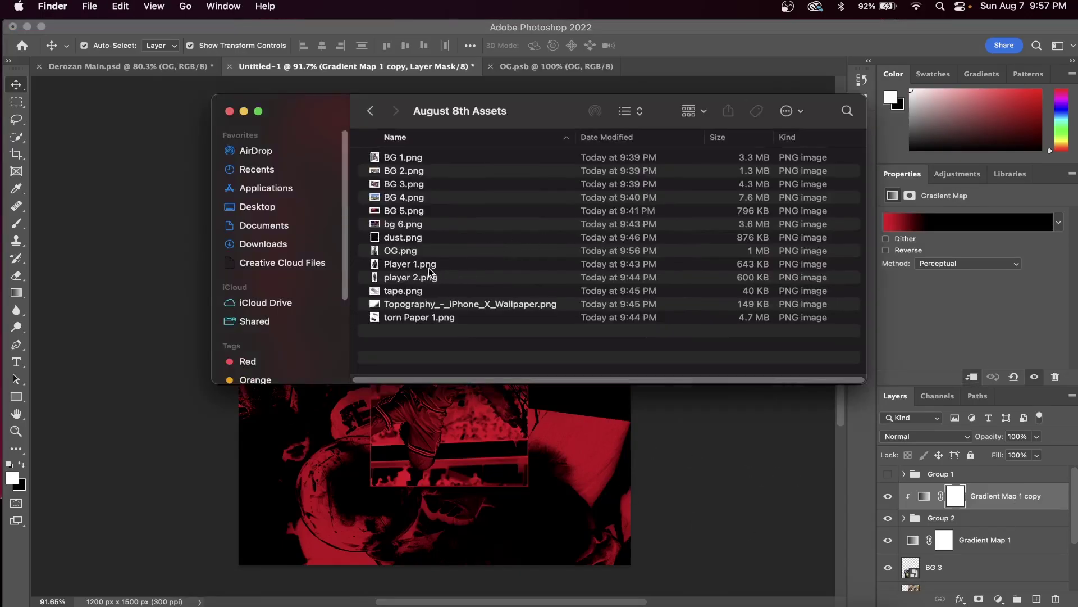
Step: Place the Player 1.png, player 2.png and OG.png player cutouts from the assets folder into the poster
drag(430, 264, 460, 410)
key(Return)
key(super+Tab)
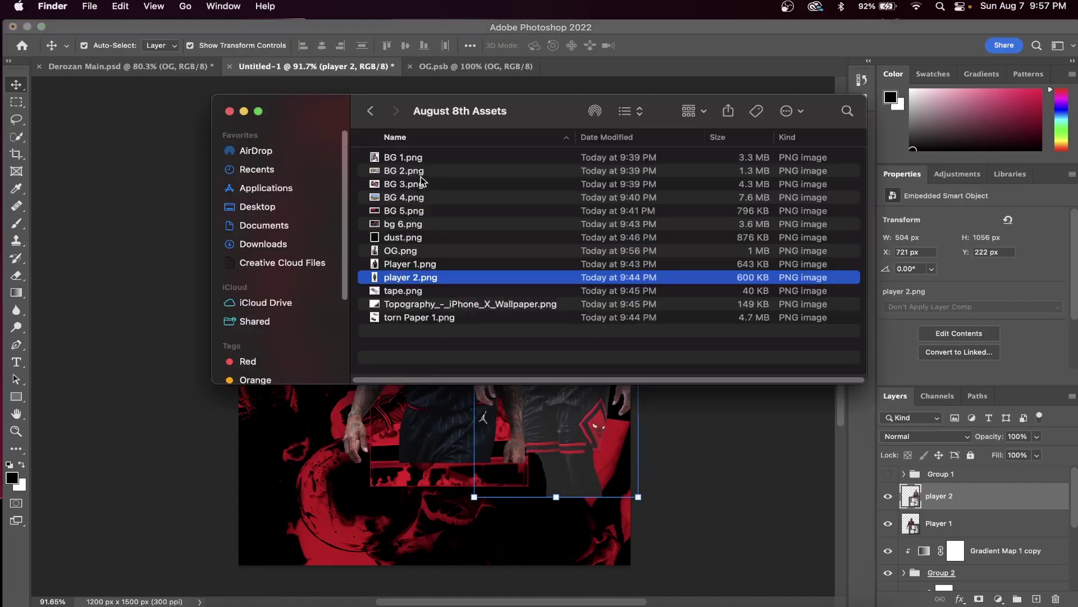
drag(397, 252, 393, 438)
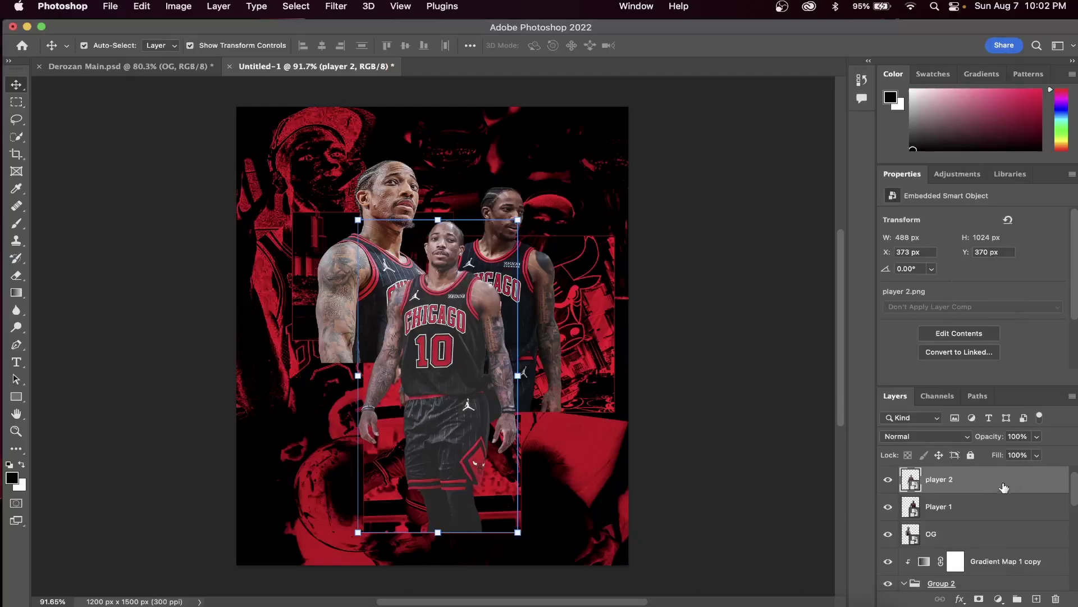
Step: Start a Camera Raw Filter on player 2, raising Sharpening and setting Texture to +69, Clarity to +34 and Dehaze to +23
click(336, 7)
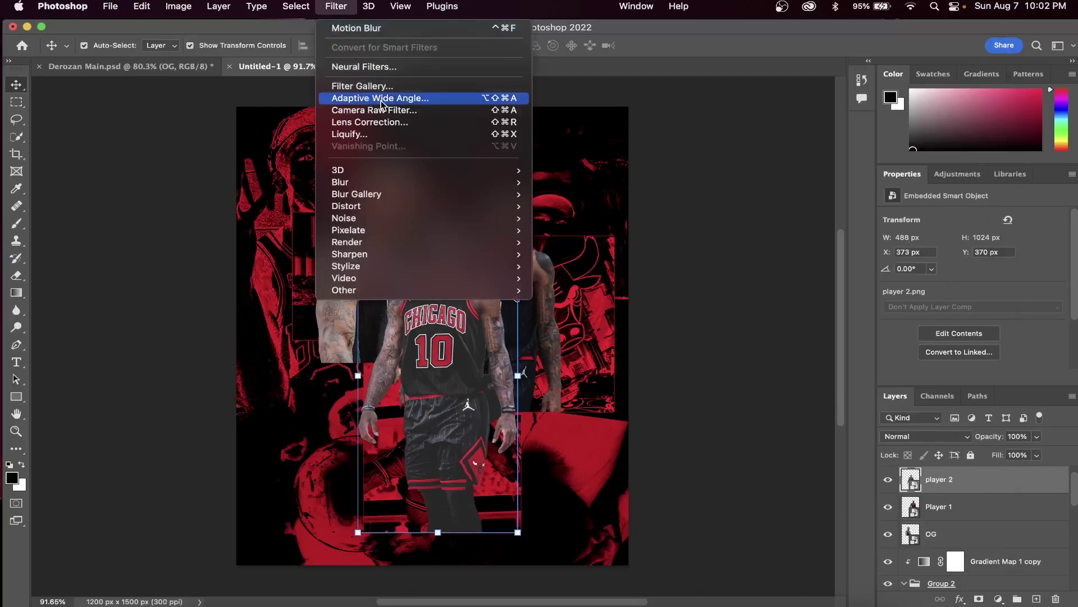
click(440, 110)
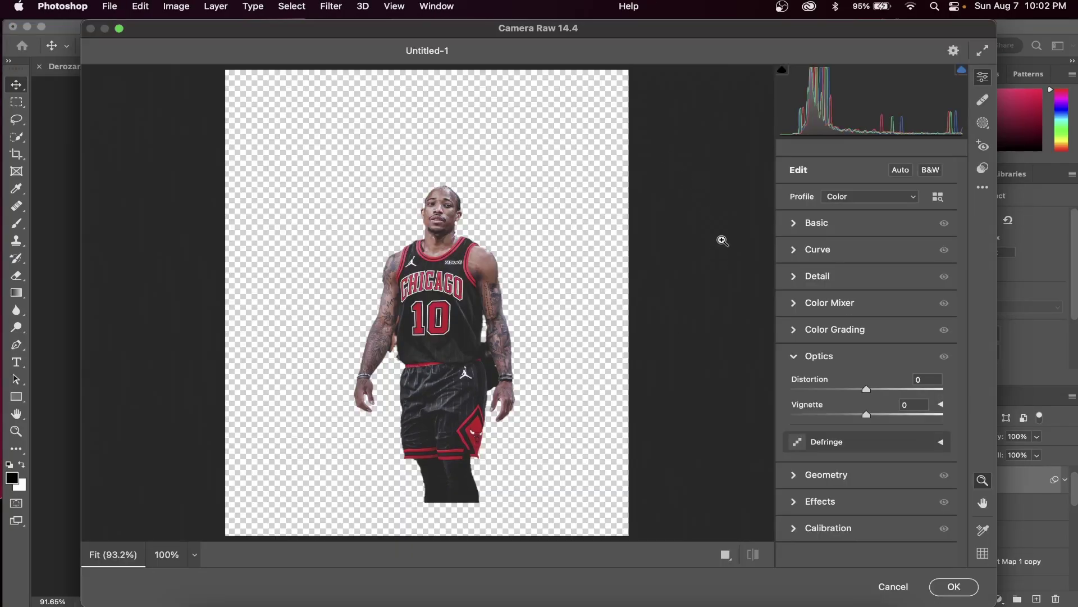
click(810, 275)
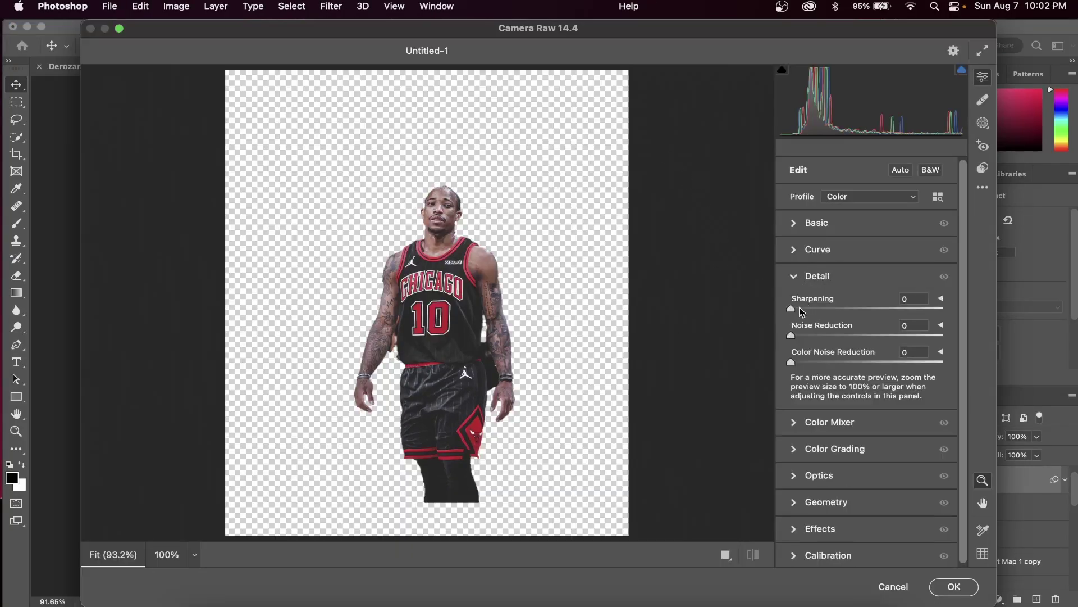
drag(801, 312, 865, 316)
click(808, 224)
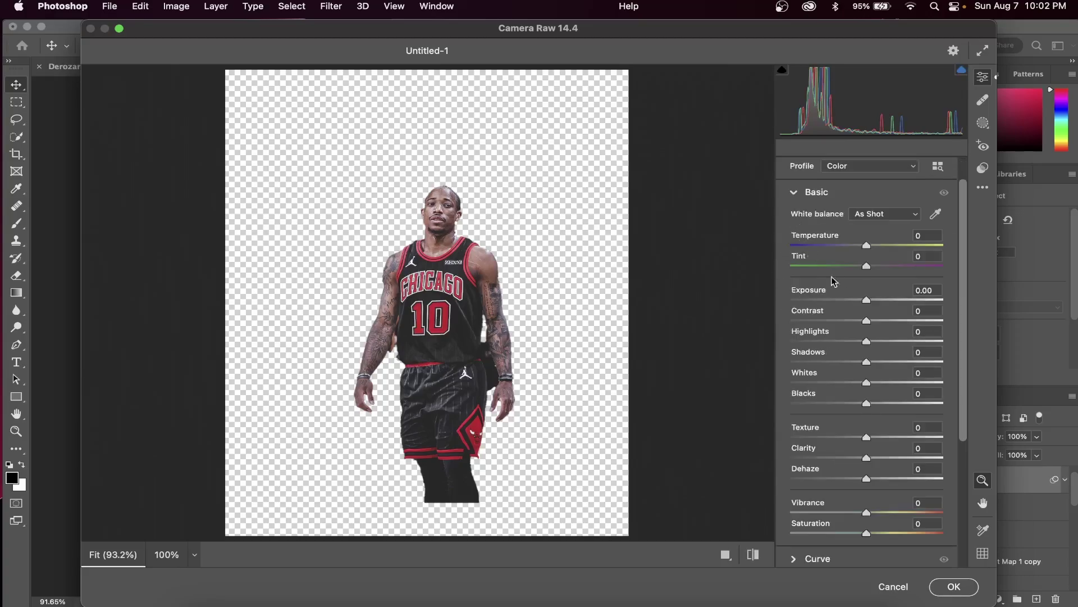
drag(870, 442, 888, 477)
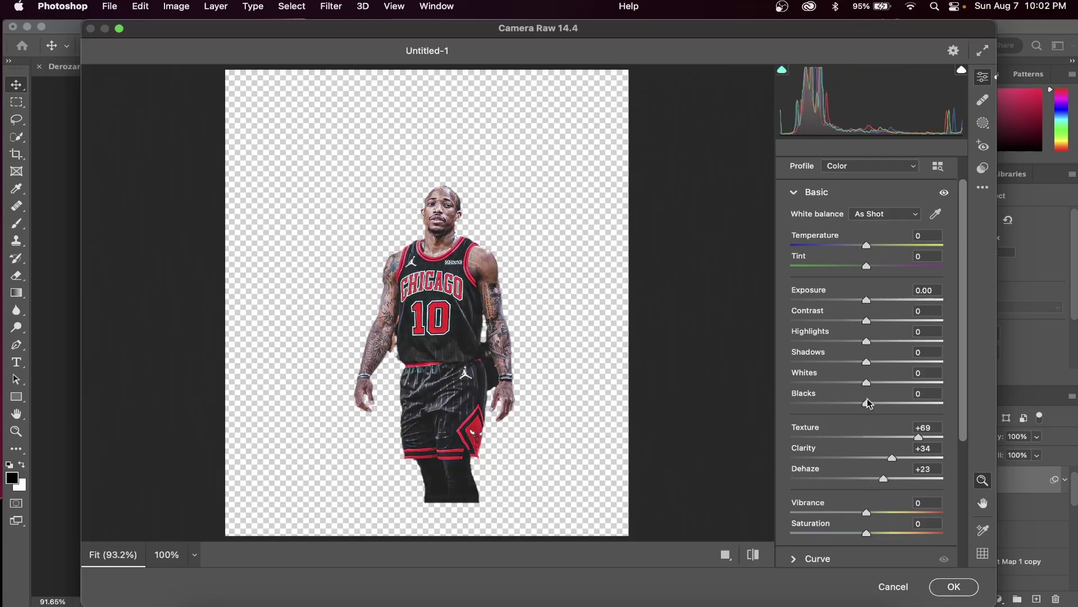
Step: Set player 2's Whites to -55, Highlights to +24 and Contrast to +20 in Camera Raw, and raise its Vibrance
drag(873, 384, 833, 381)
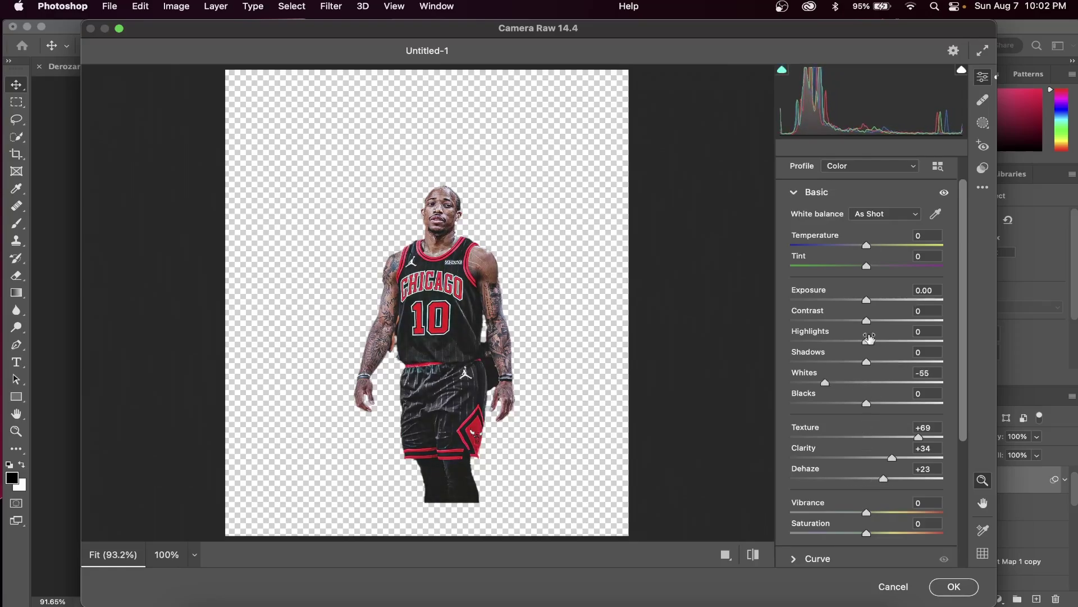
drag(868, 343, 882, 321)
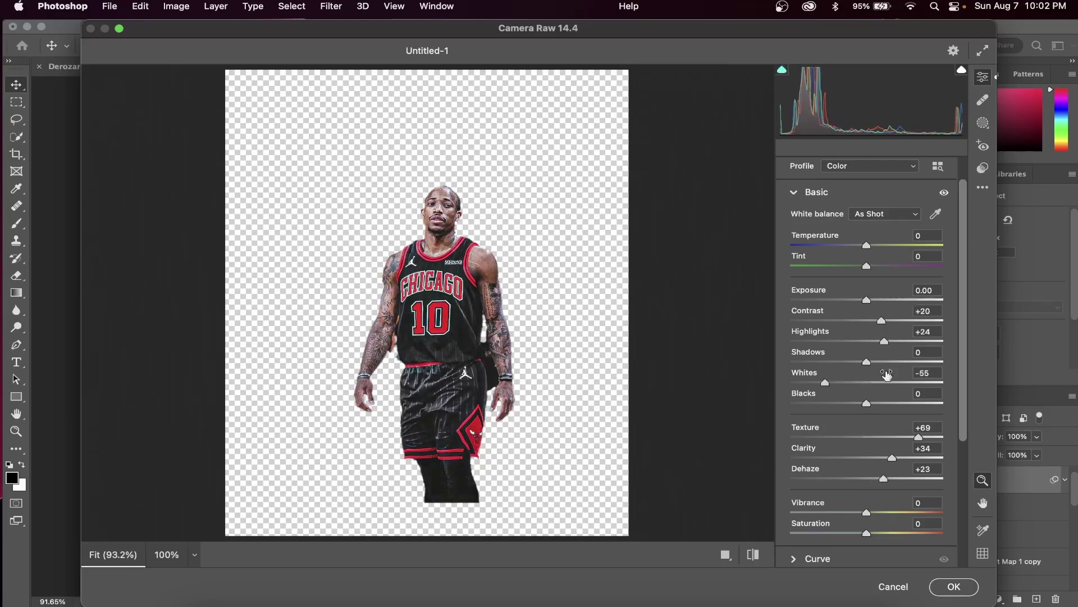
drag(872, 514, 896, 514)
Step: Darken player 2's tone curve by setting Darks to -18, and apply the Camera Raw filter
scroll(897, 515, down, 5)
click(797, 368)
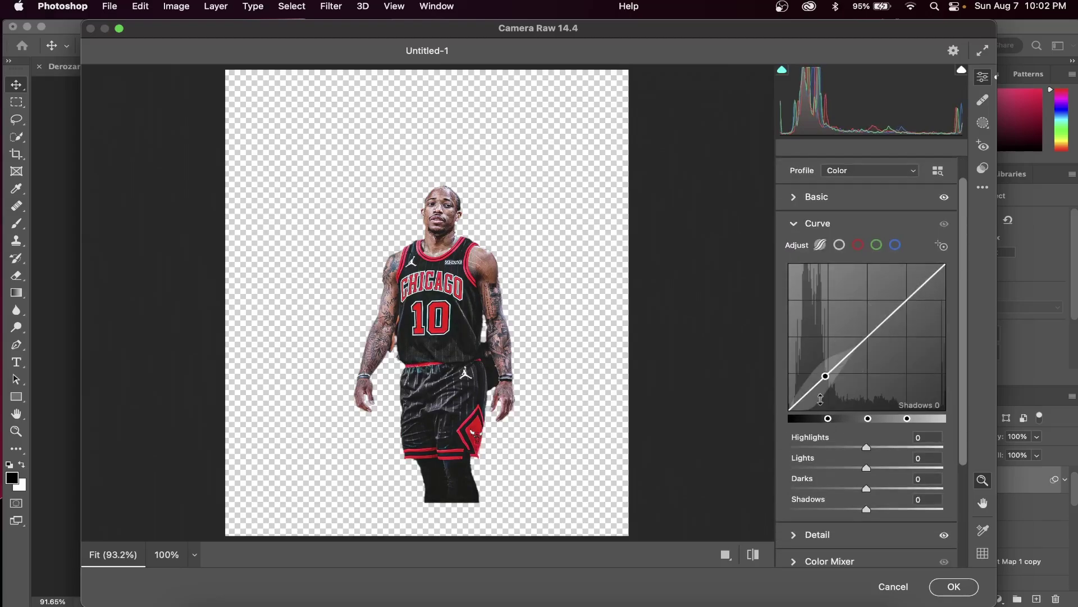
drag(856, 338, 856, 346)
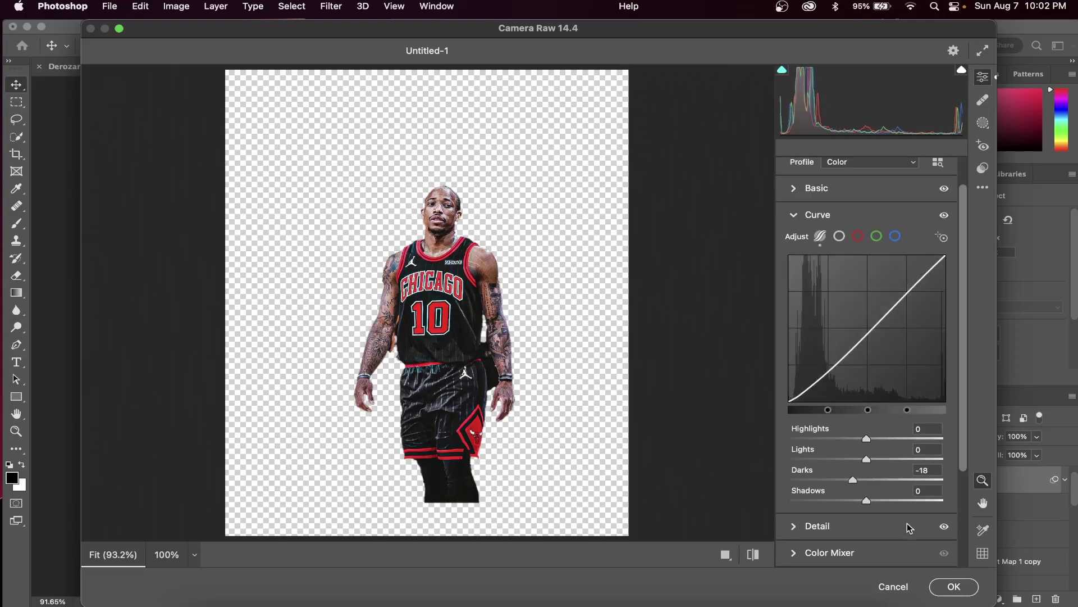
click(954, 586)
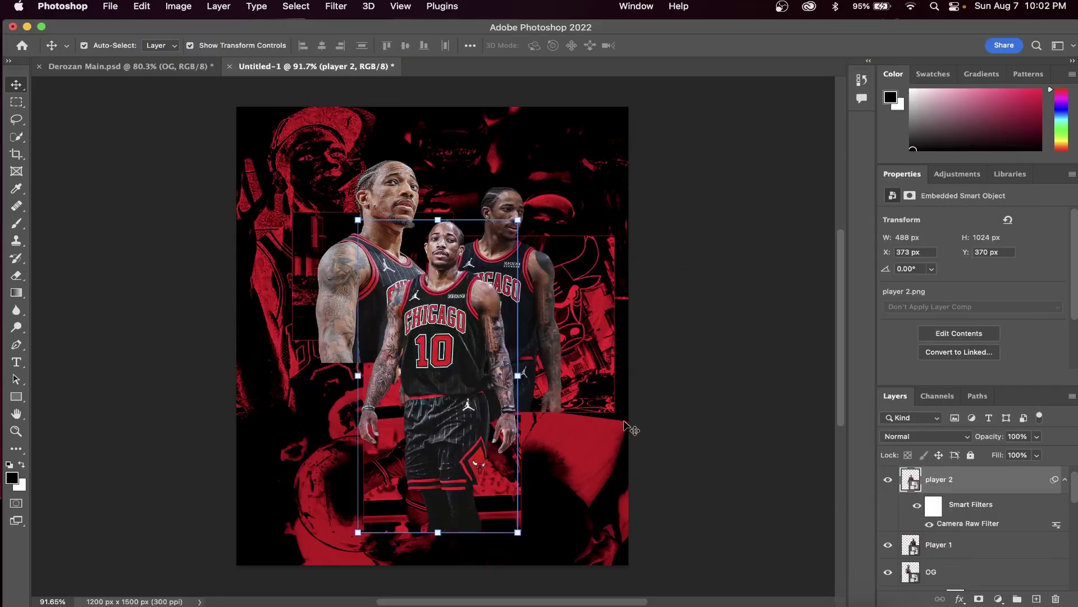
Step: Compare the player 2 cutout with its smart filters switched off and on
click(920, 507)
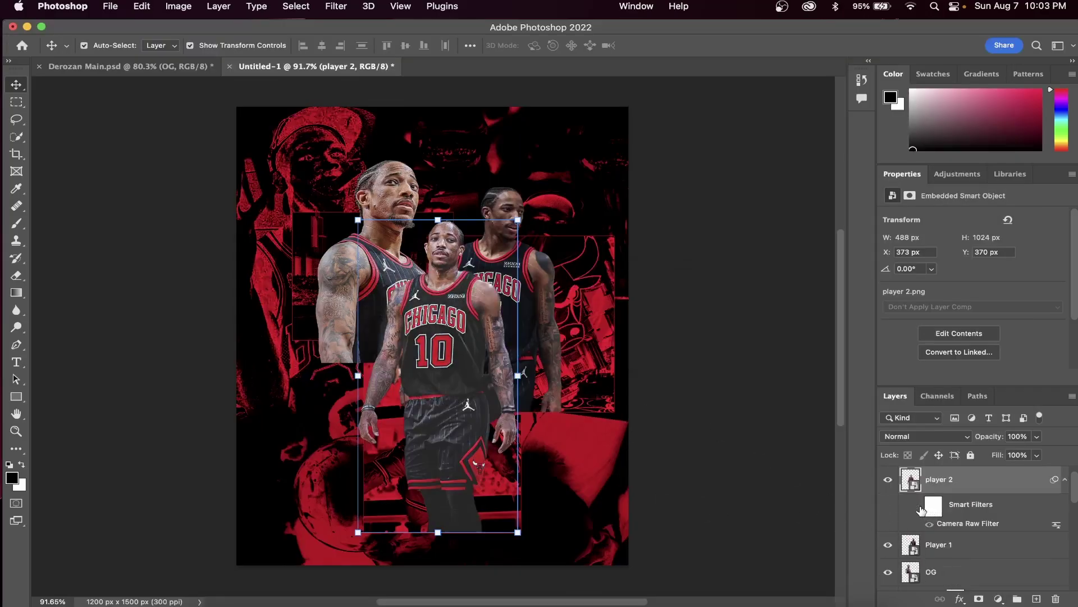
click(920, 507)
click(920, 506)
click(920, 506)
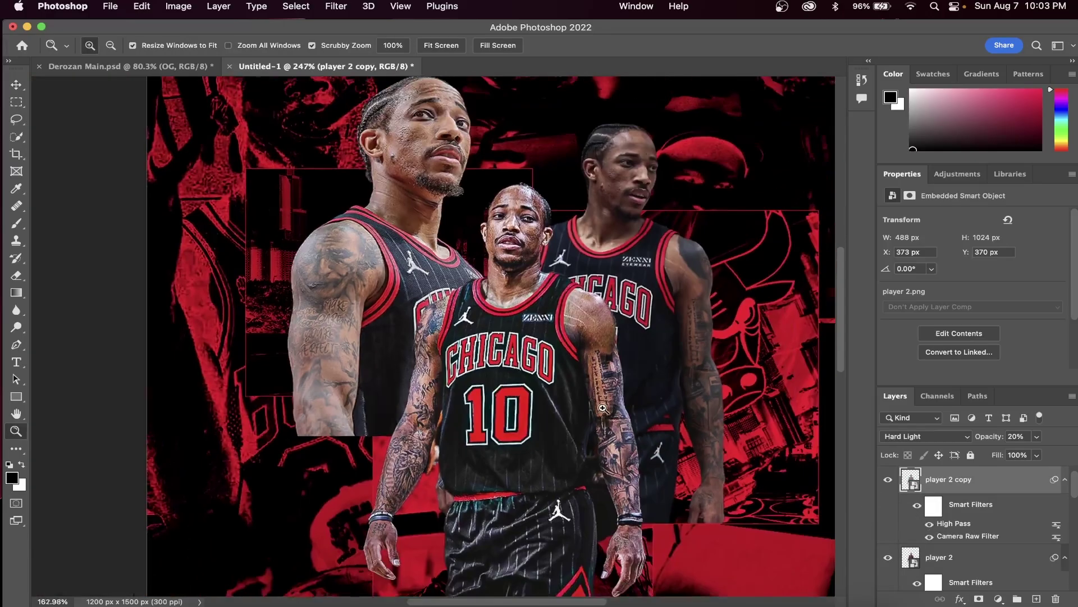
Step: Apply a Camera Raw Filter to the right-hand player cutout, raising its Dehaze and Clarity
drag(603, 408, 556, 408)
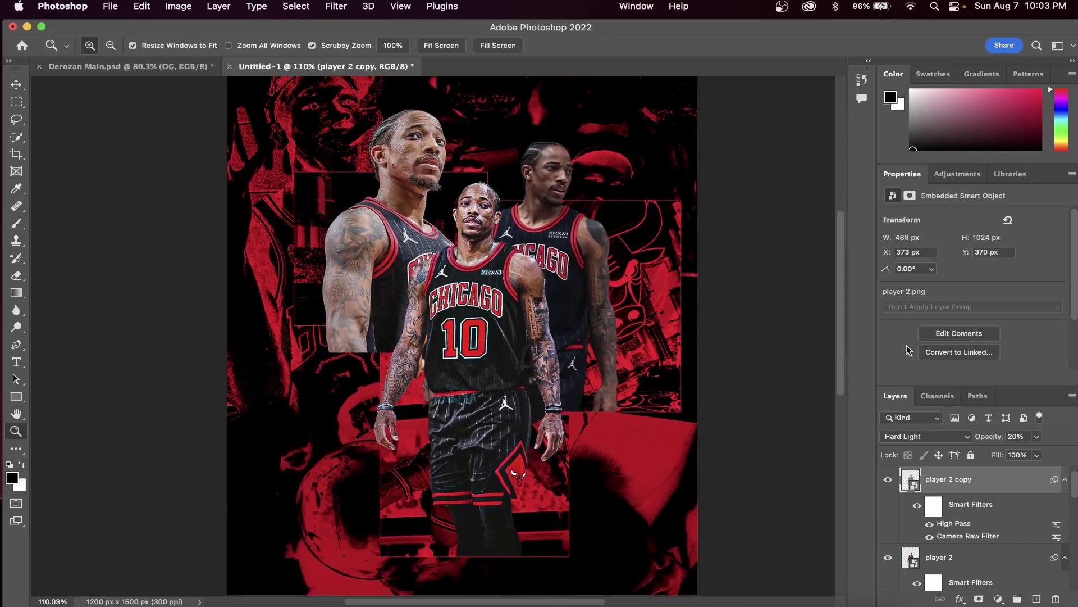
key(v)
click(598, 257)
click(336, 7)
click(354, 108)
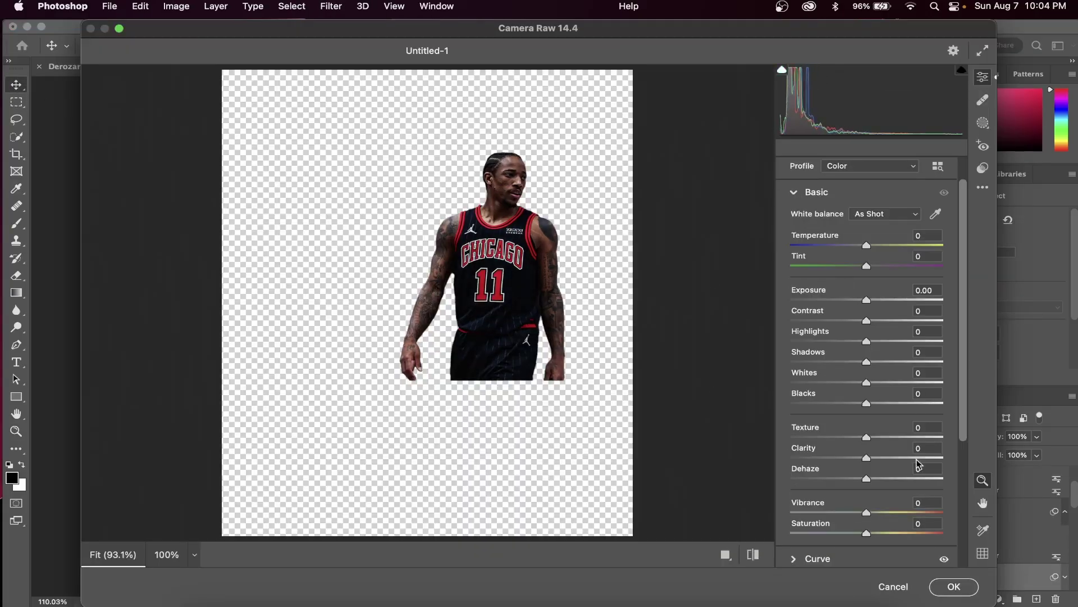
drag(867, 478, 898, 467)
click(954, 586)
Step: Apply a Camera Raw Filter to the left cutout with Contrast +25, Highlights +28, Texture +42, Clarity +51, Dehaze -28 and Vibrance +46
click(336, 6)
click(393, 110)
drag(867, 371, 888, 371)
drag(867, 542, 901, 543)
drag(866, 509, 846, 509)
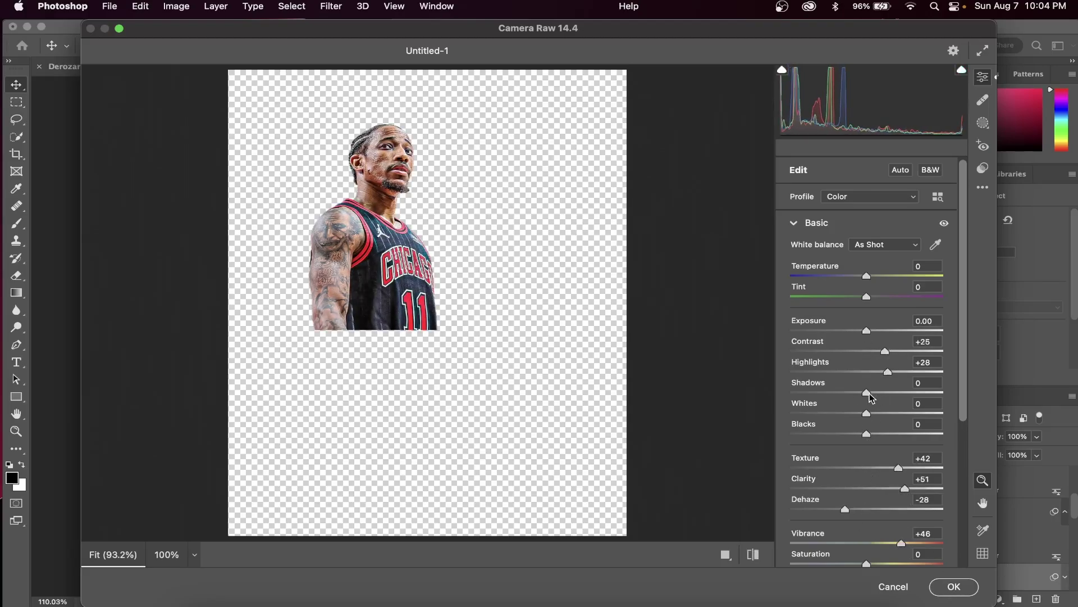
click(953, 586)
click(336, 7)
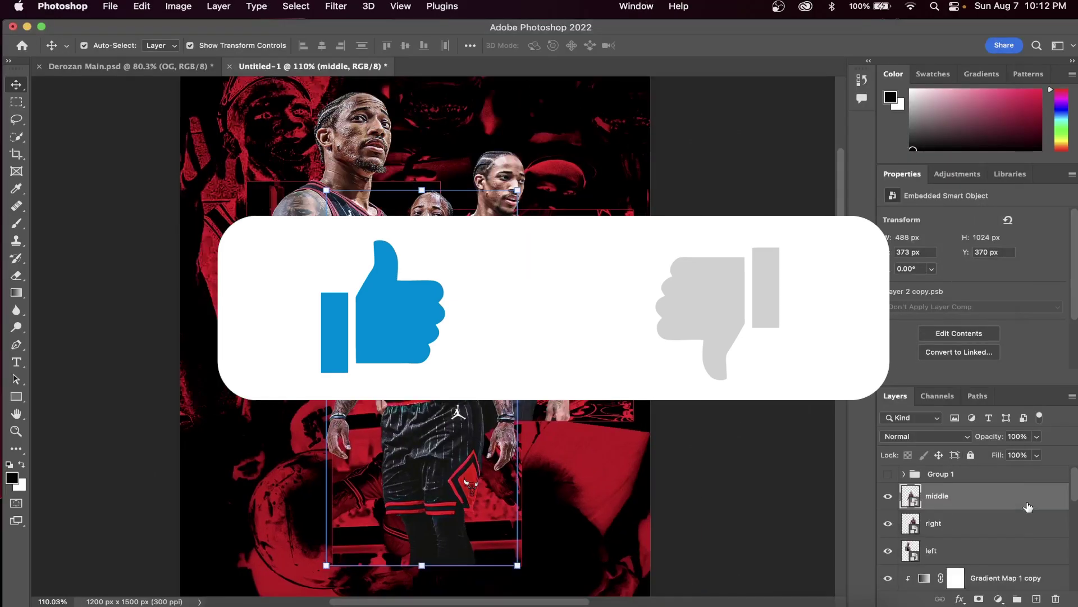
Step: Duplicate the middle player layer within the same document as middle copy
right_click(988, 498)
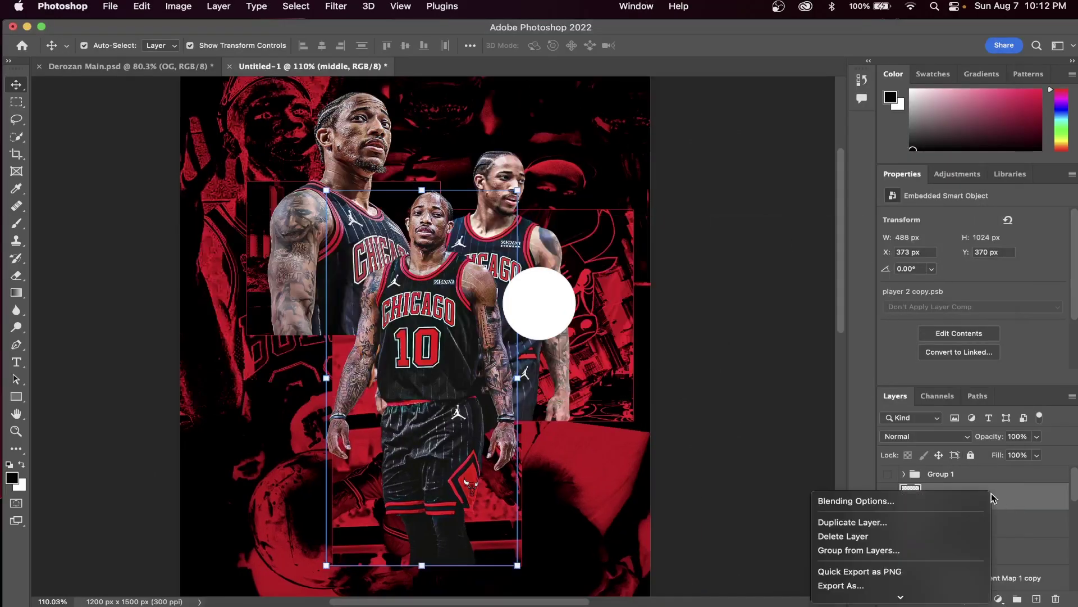
click(876, 522)
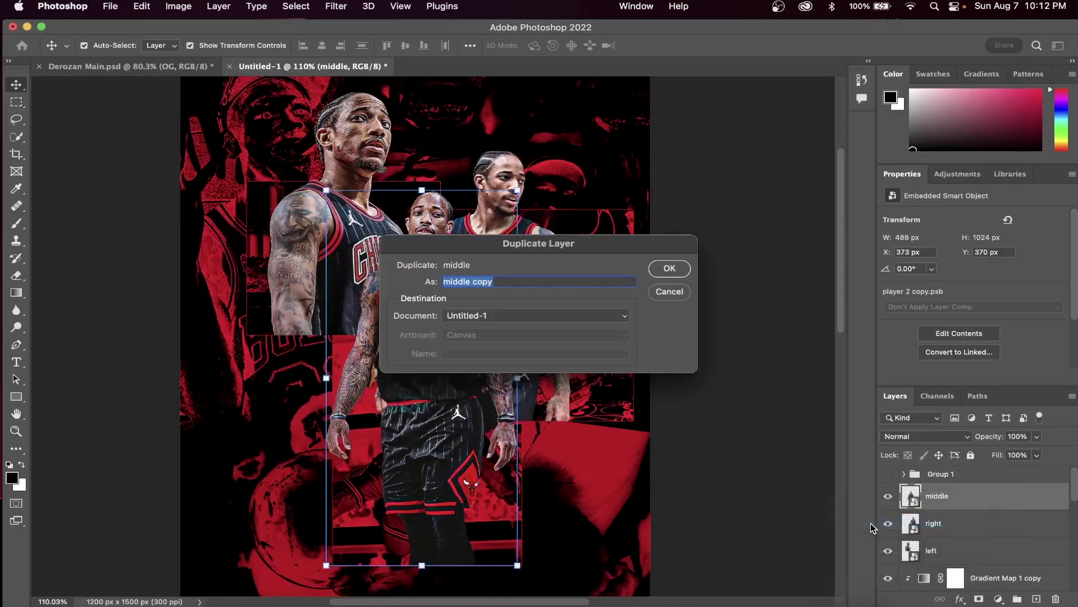
click(685, 268)
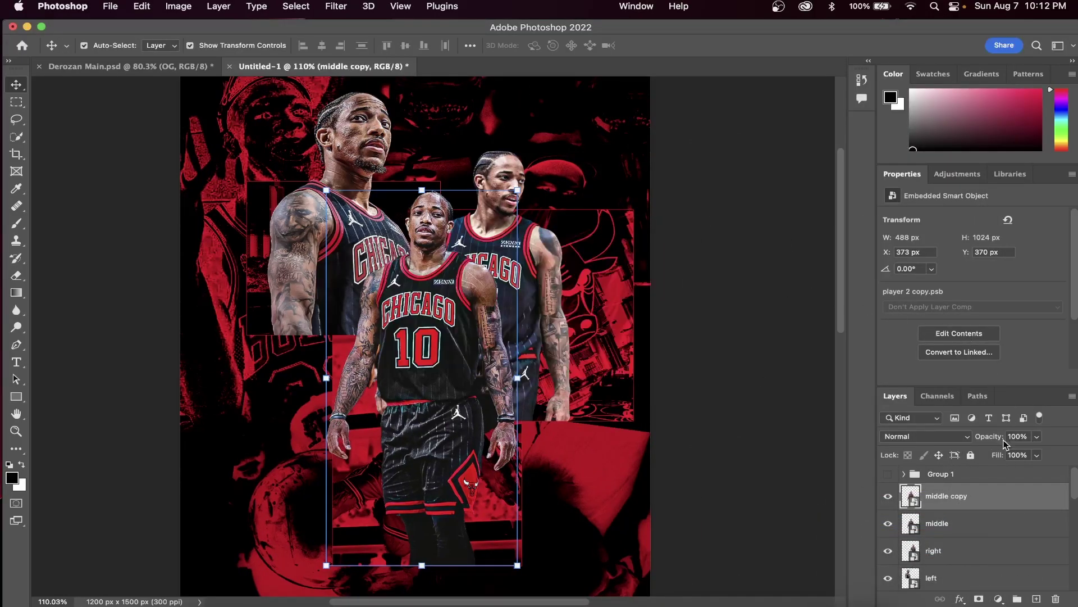
Step: Add an off-white solid colour fill (#fbf9fa) above middle copy and clip it to that layer
click(999, 599)
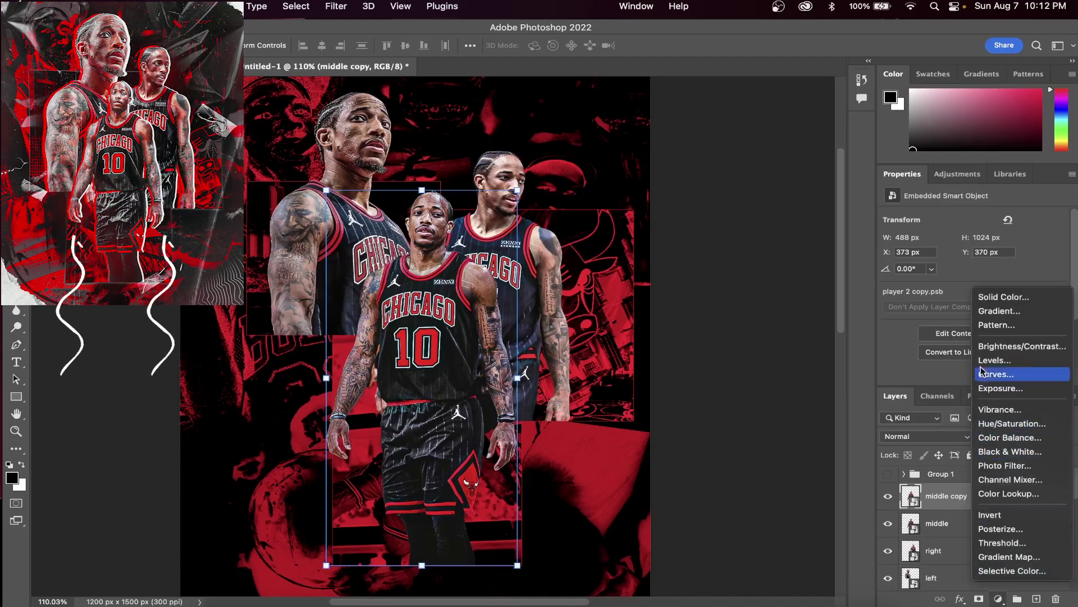
click(984, 303)
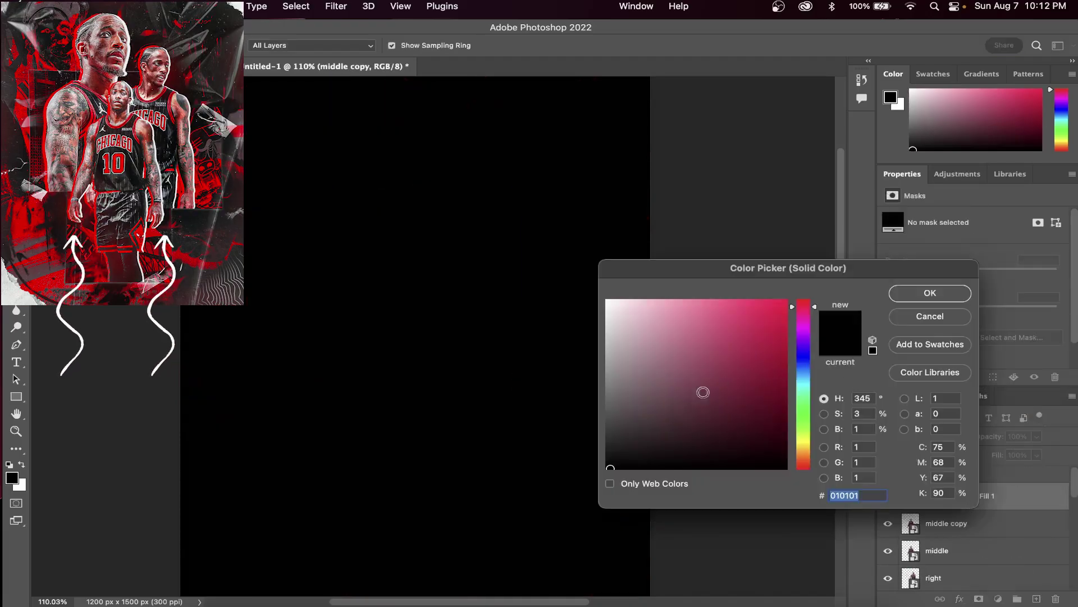
click(607, 302)
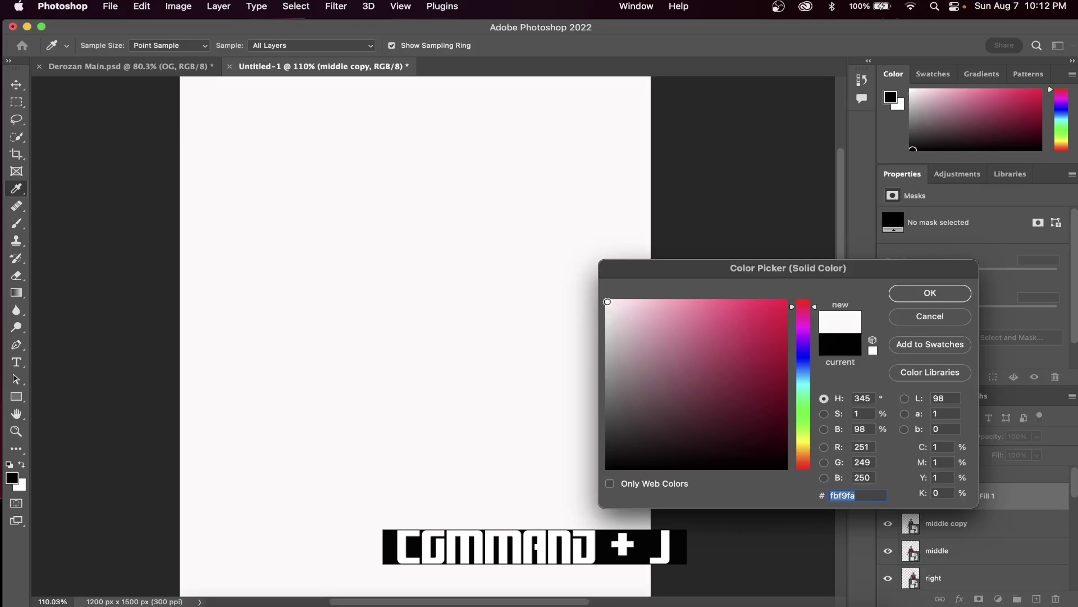
click(924, 292)
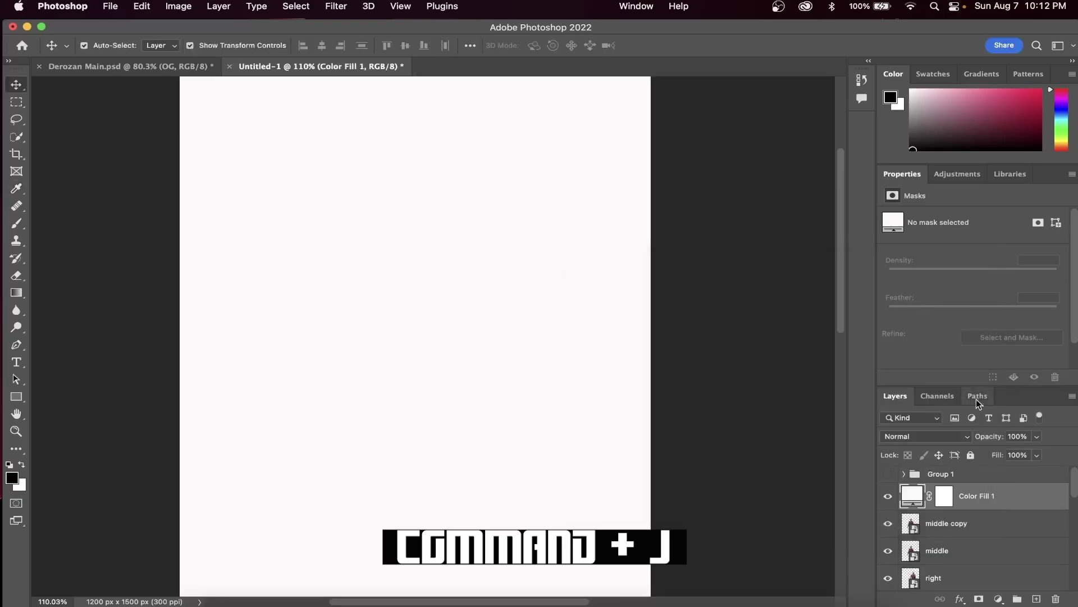
right_click(1015, 494)
scroll(924, 562, down, 10)
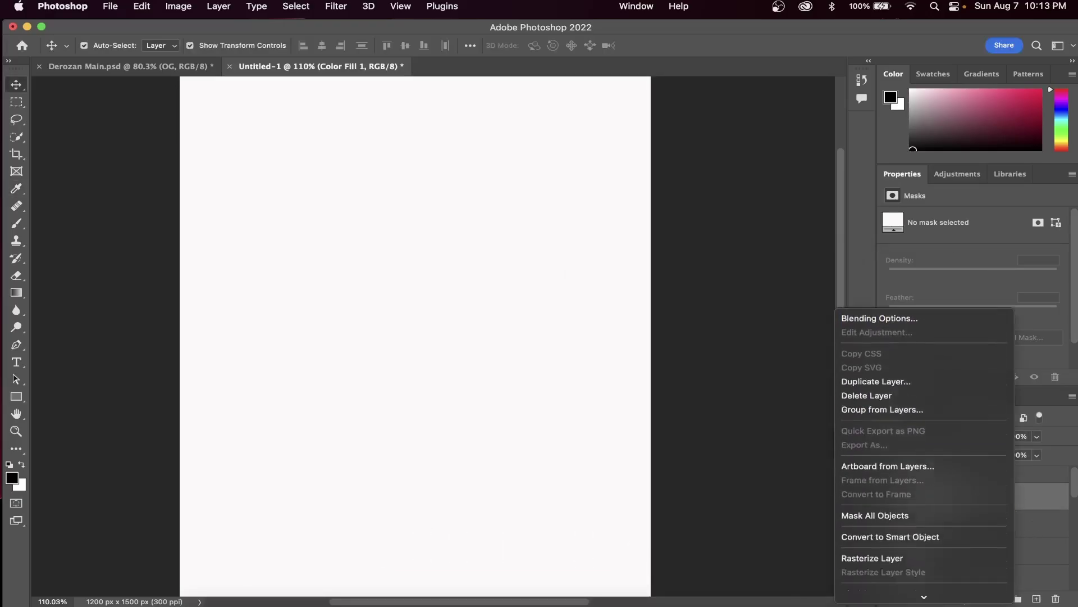
scroll(924, 506, down, 3)
click(919, 380)
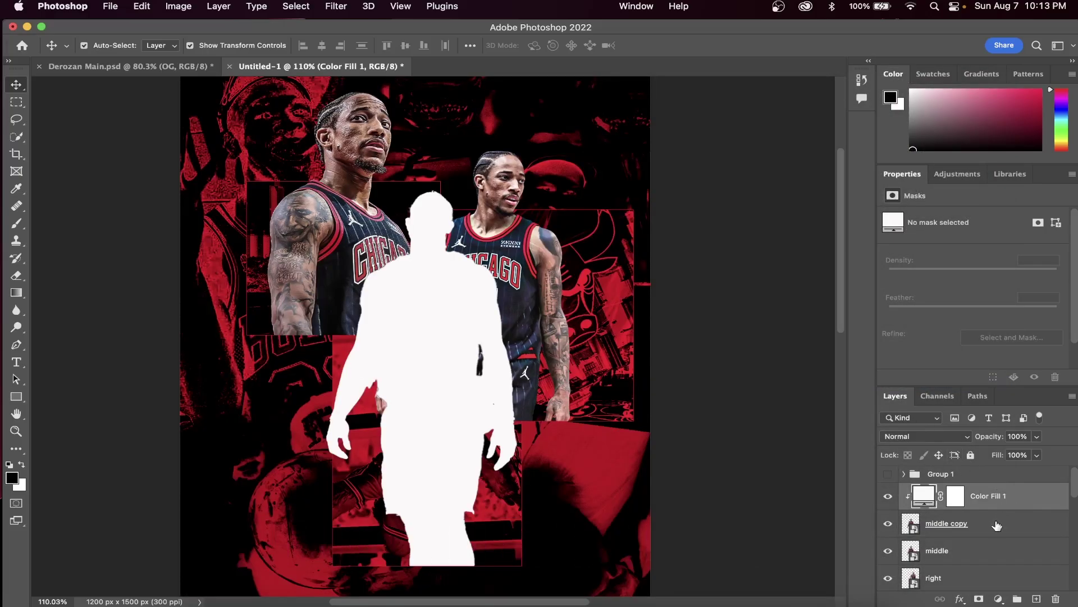
Step: Group Color Fill 1 with middle copy and place the group directly below the middle layer
shift+click(997, 525)
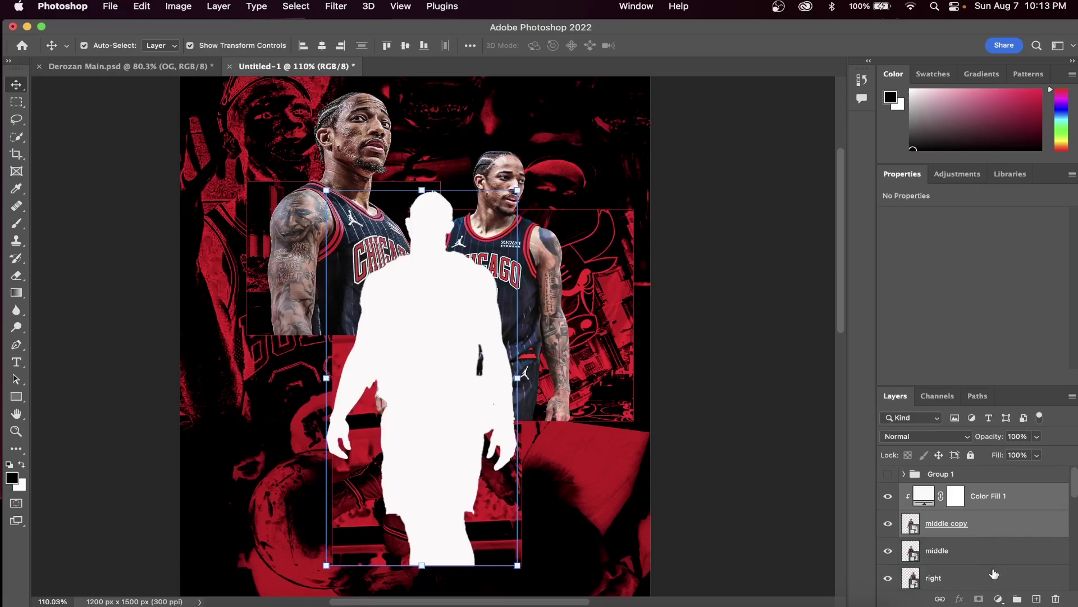
click(1017, 599)
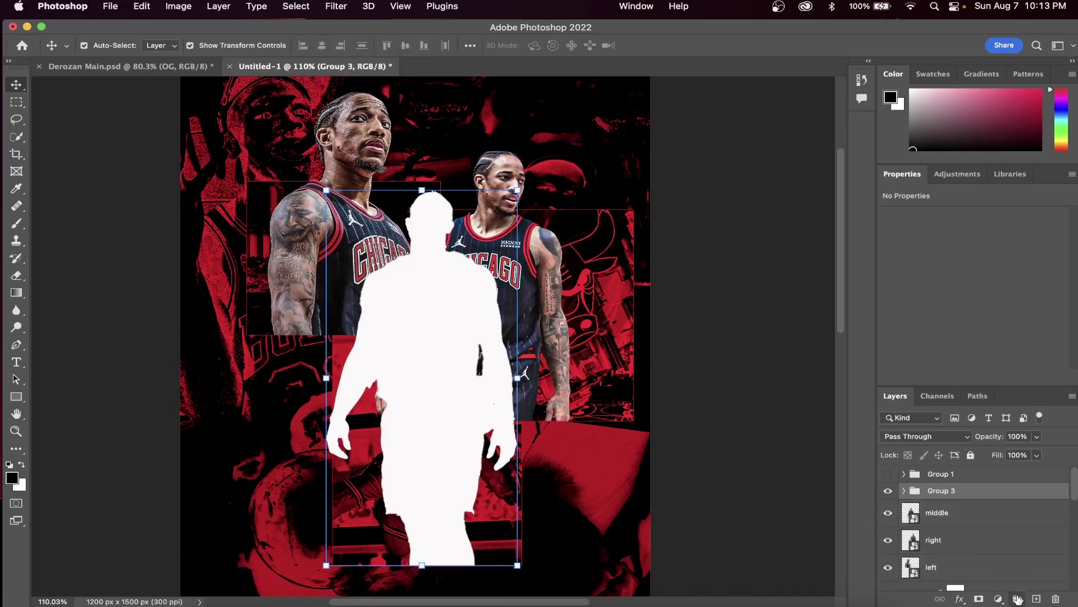
click(896, 492)
click(896, 491)
drag(974, 498, 970, 523)
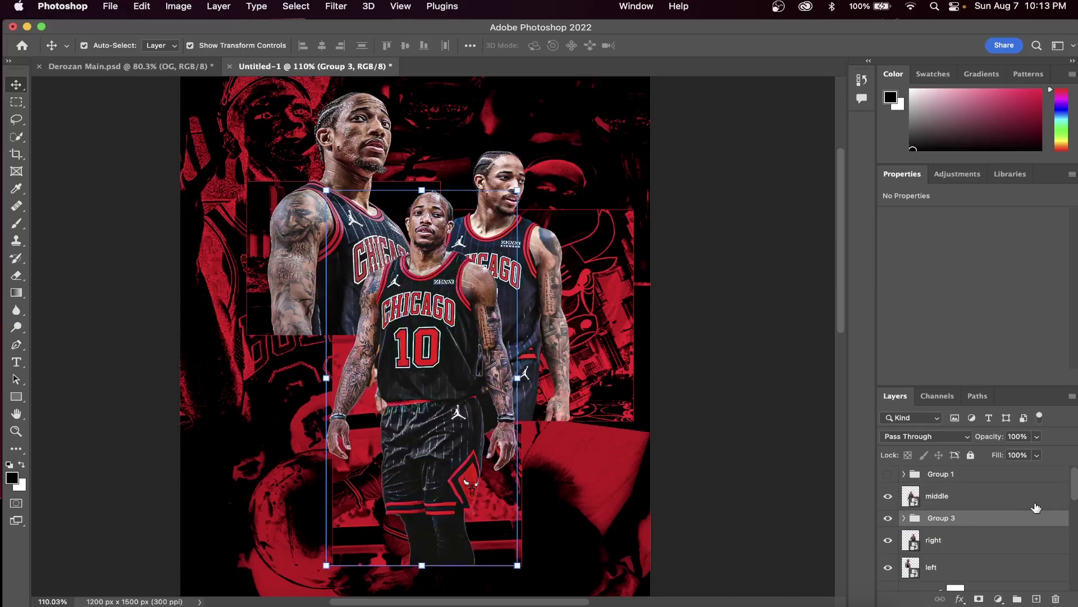
Step: Nudge Group 3 a few pixels to the right to form a white rim along the middle player's right edge
key(Right)
key(Right)
key(Right)
key(Right)
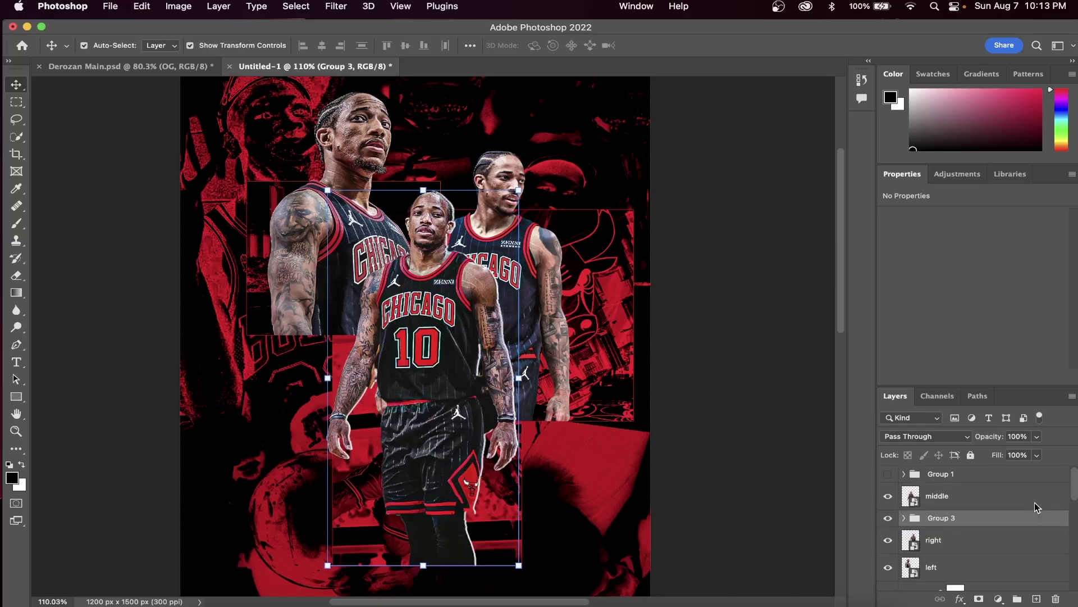
key(Right)
key(Left)
key(Right)
key(Right)
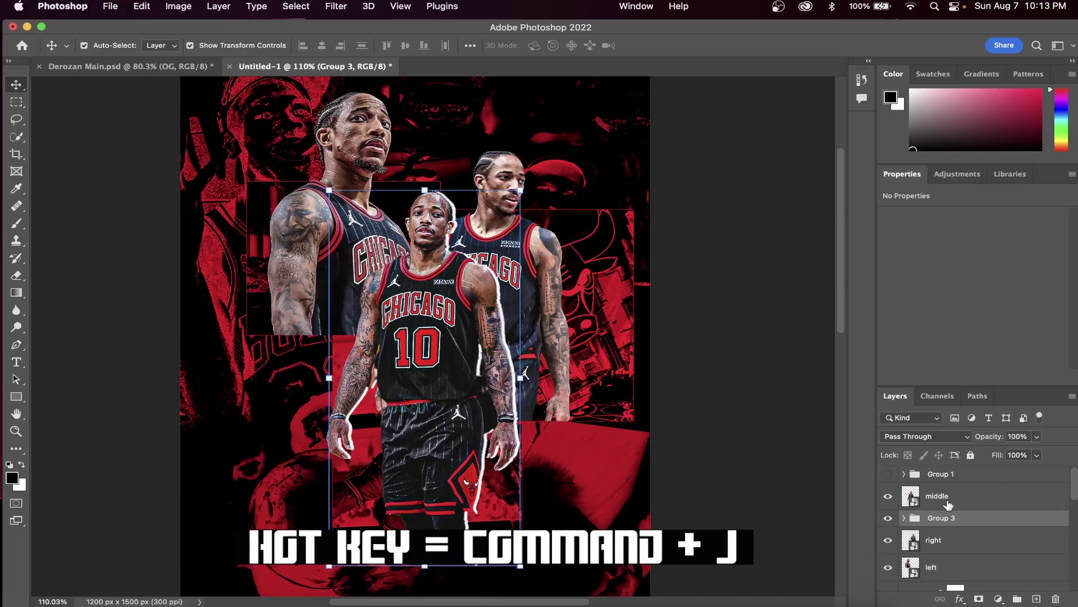
Step: Duplicate Group 3 within the same document as Group 3 copy
right_click(975, 518)
click(927, 516)
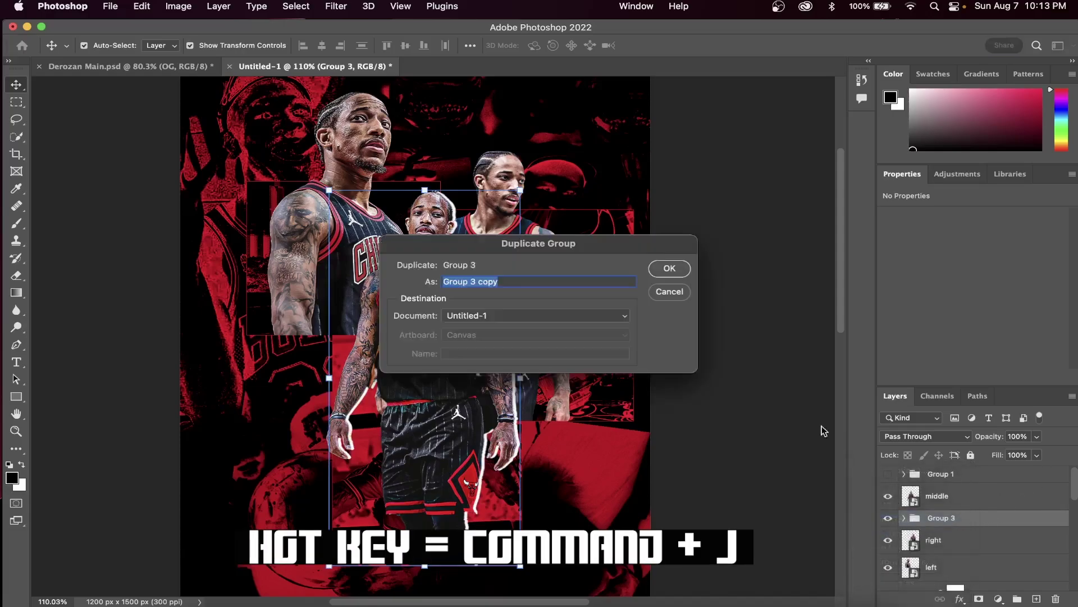
click(680, 269)
Step: Change the colour fill inside Group 3 copy to red (#f20033)
click(904, 518)
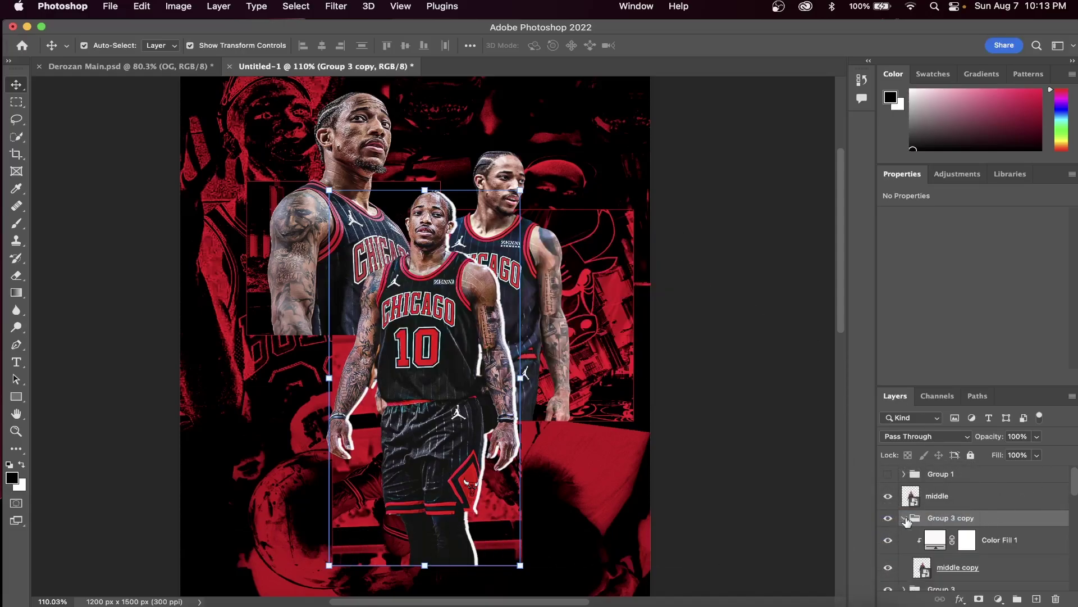
double_click(938, 540)
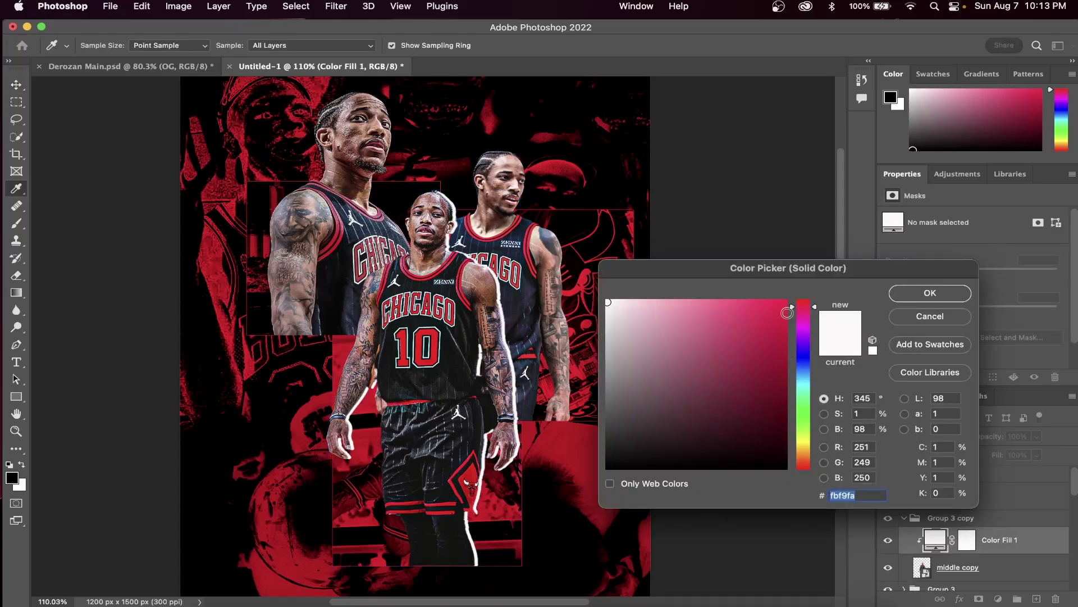
click(784, 303)
drag(783, 305, 789, 304)
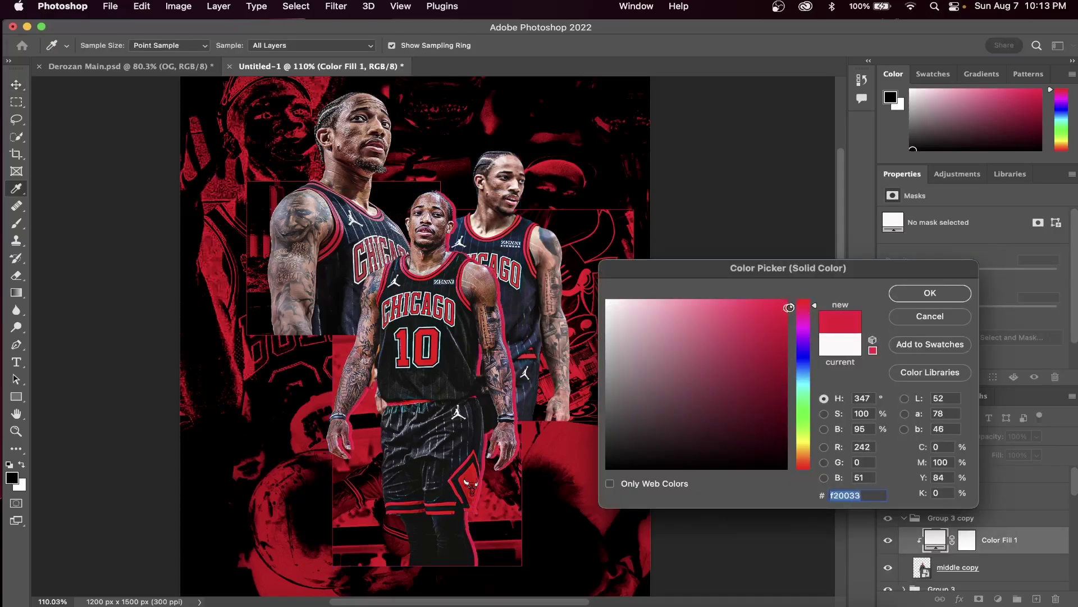
click(930, 294)
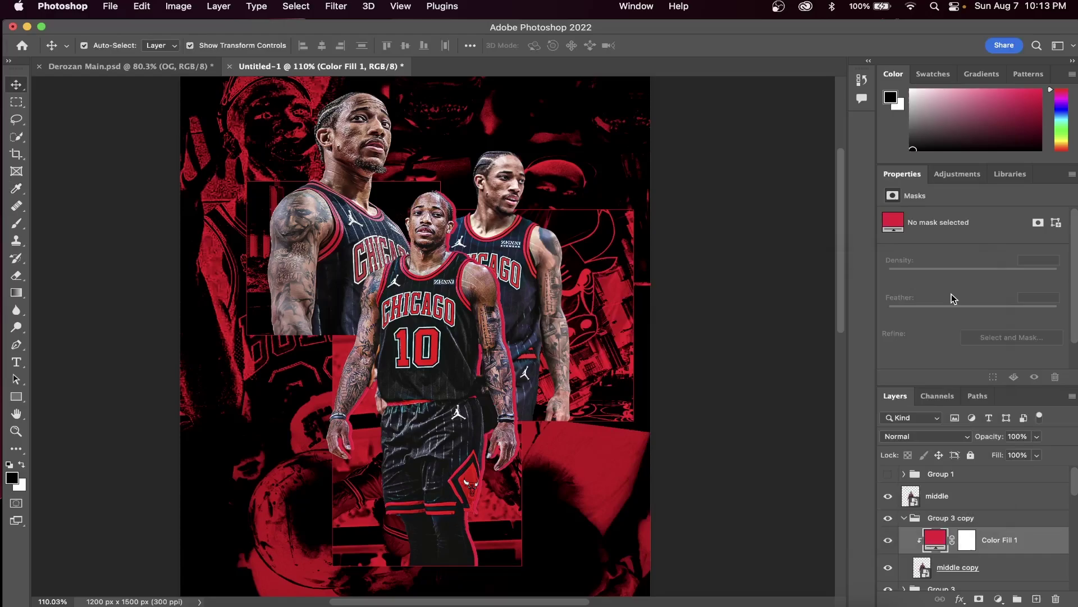
Step: Collapse Group 3 copy and nudge the whole group to the left to form a red rim along the middle player's left edge
click(904, 518)
key(Left)
key(Left)
key(Left)
key(Left)
key(Left)
key(Left)
key(Left)
key(Left)
key(Left)
key(Left)
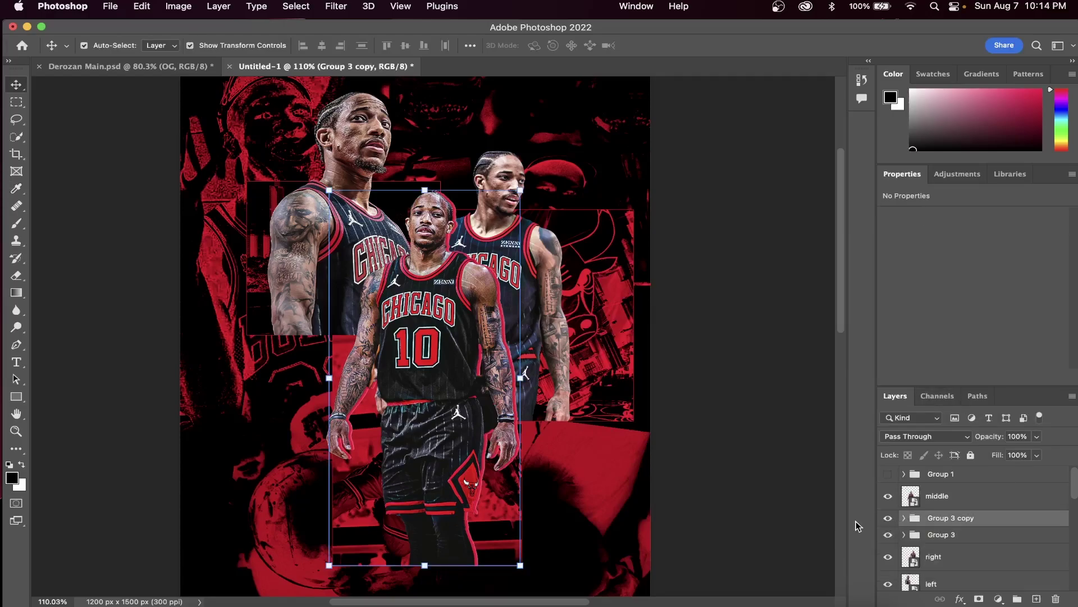
key(Left)
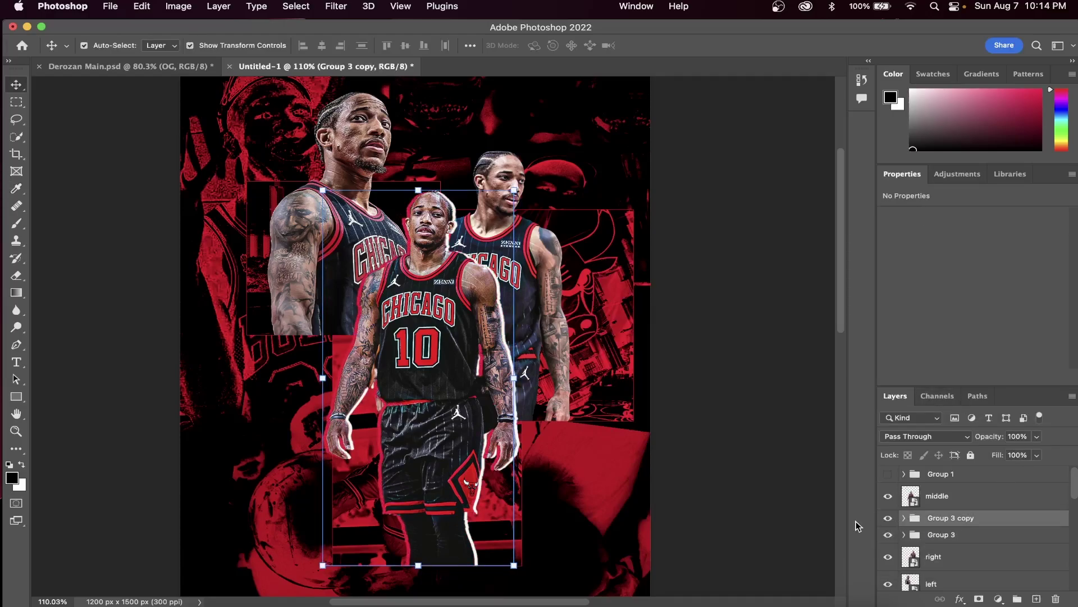
right_click(912, 554)
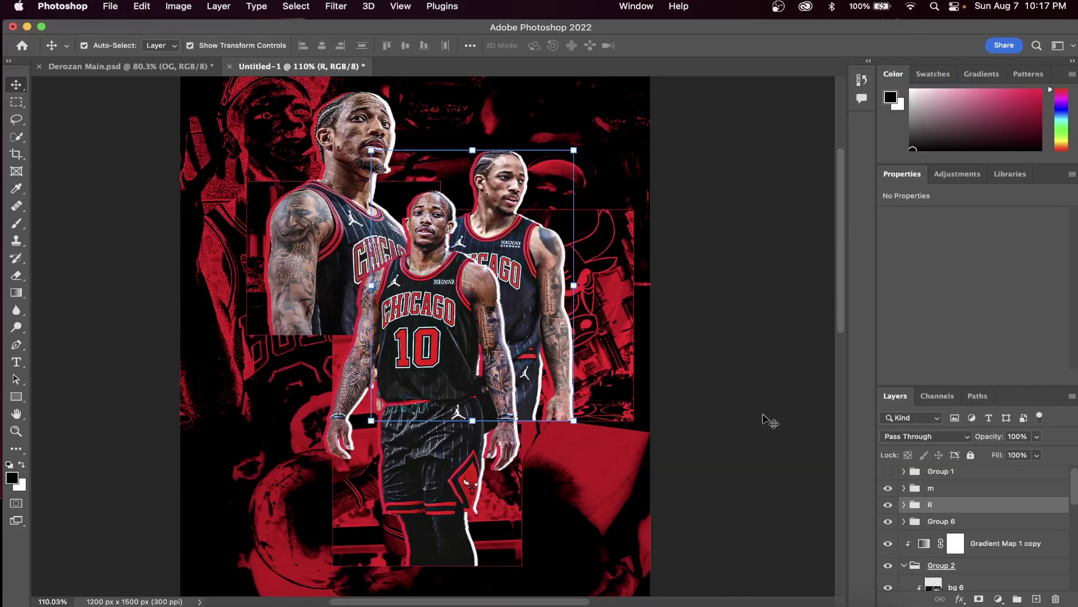
key(z)
drag(769, 422, 746, 417)
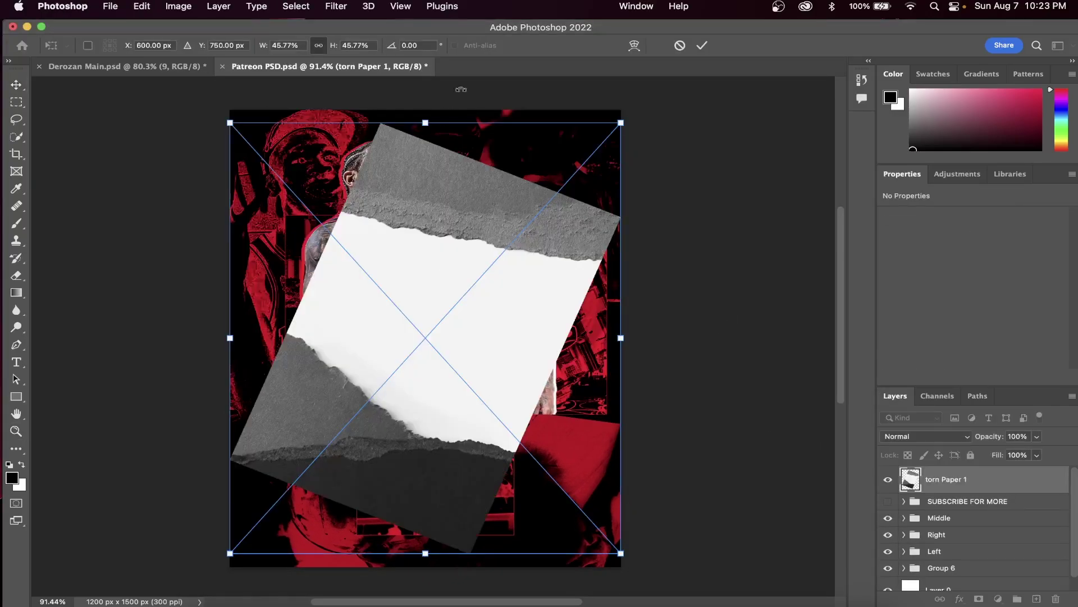
Step: Enlarge the placed torn Paper 1 image to about 3038 × 3581 px over the whole canvas and set its blend mode to Darker Color
drag(623, 125, 719, 84)
drag(705, 239, 651, 291)
drag(666, 340, 826, 348)
drag(690, 360, 566, 340)
drag(703, 322, 930, 323)
drag(475, 335, 374, 319)
drag(467, 293, 608, 274)
drag(460, 308, 459, 302)
click(703, 45)
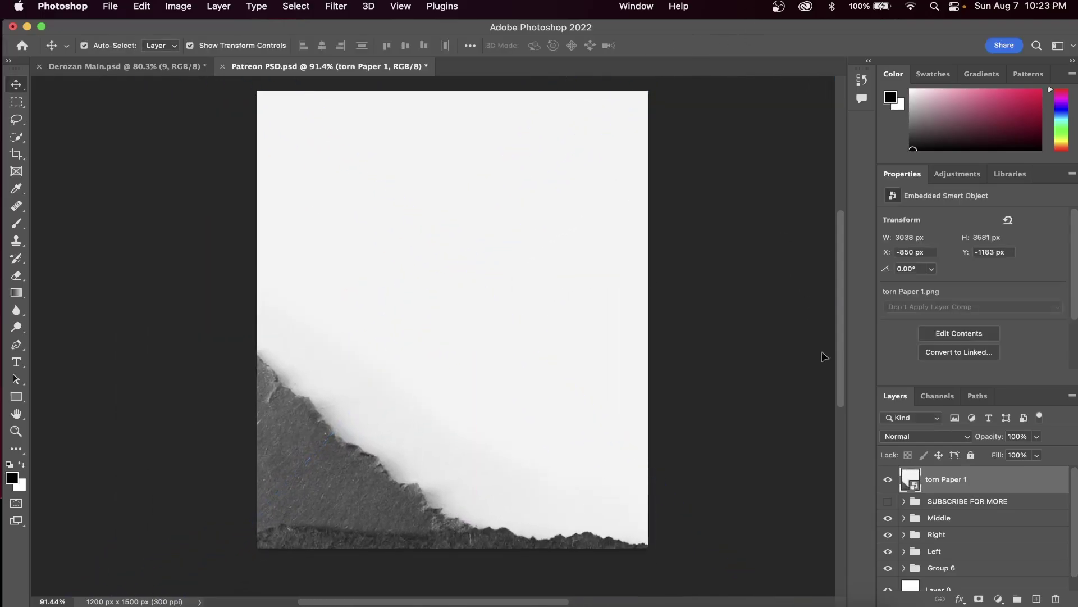
click(926, 436)
click(899, 518)
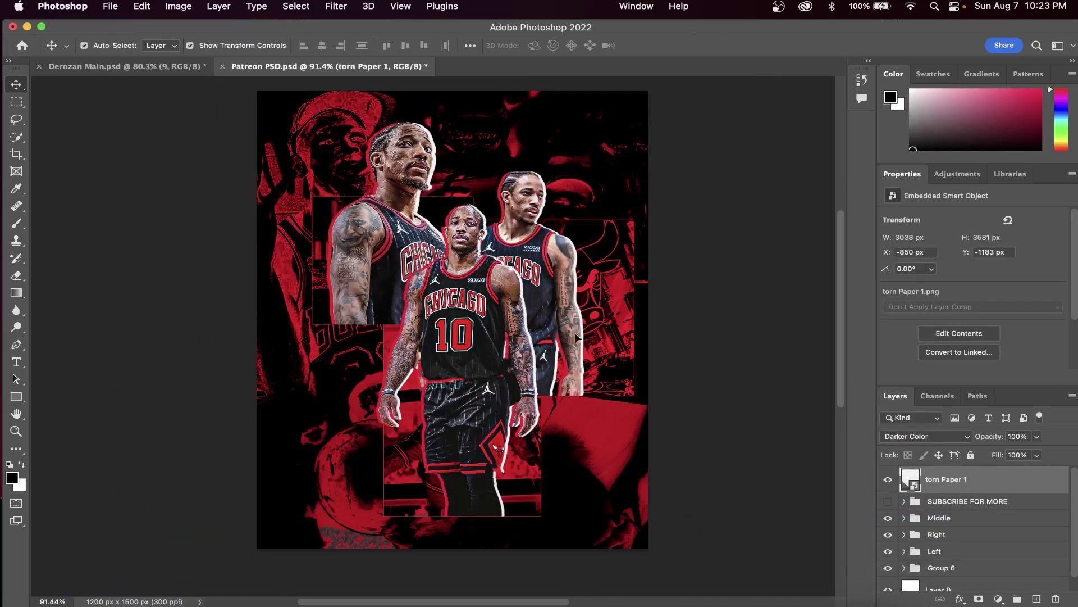
Step: Place PAINT 1 and PAINT 2 from the August 8th Assets folder as new layers above torn Paper 1
scroll(576, 338, up, 1)
click(199, 603)
drag(423, 264, 434, 464)
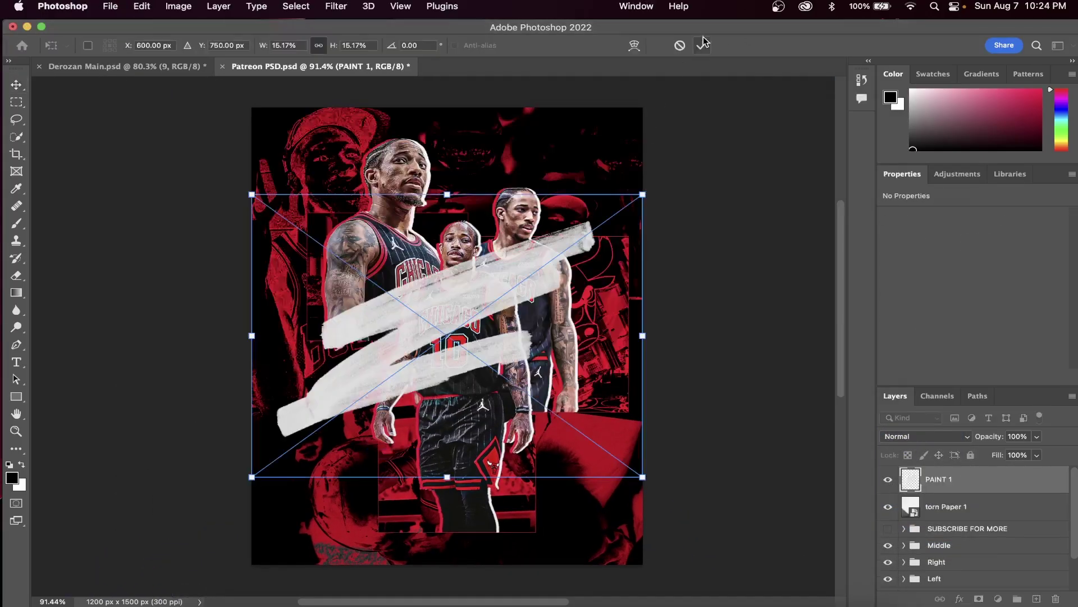
click(702, 45)
click(199, 603)
drag(444, 277, 452, 461)
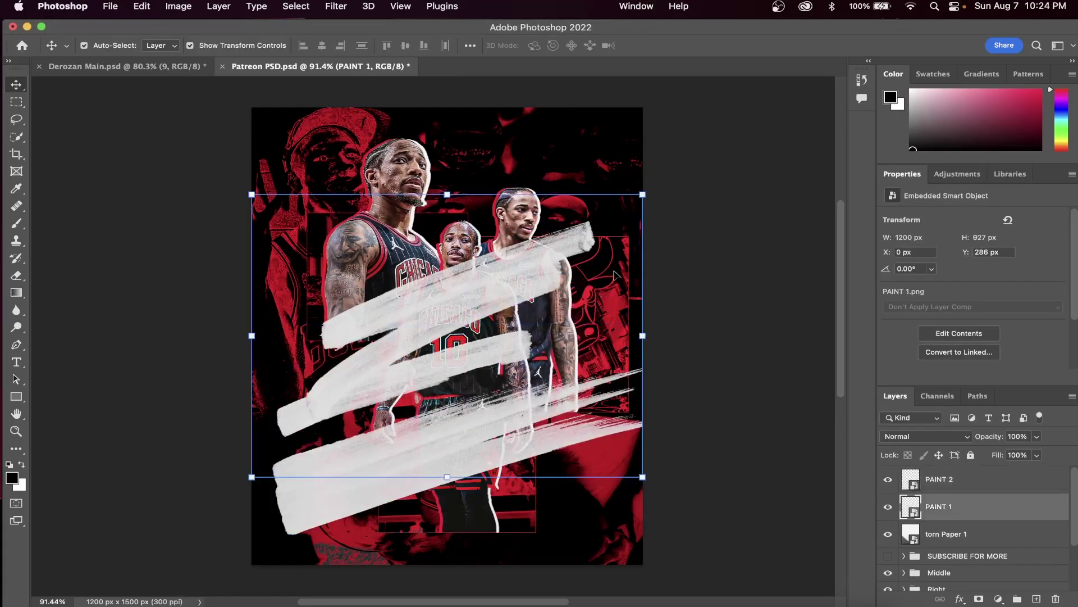
Step: Set PAINT 1's blend mode to Saturation and move it to the poster's upper-left corner, centred at about X -96 px, Y 308 px
click(925, 436)
click(916, 569)
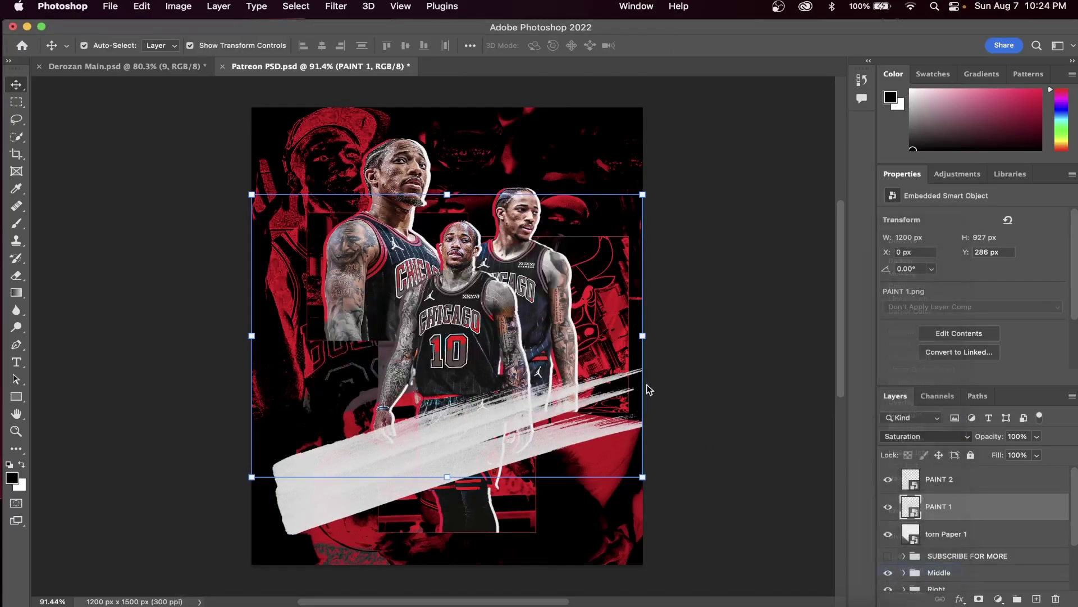
click(644, 189)
mouse_move(514, 300)
mouse_down()
mouse_move(254, 185)
mouse_move(285, 183)
mouse_move(318, 147)
mouse_up()
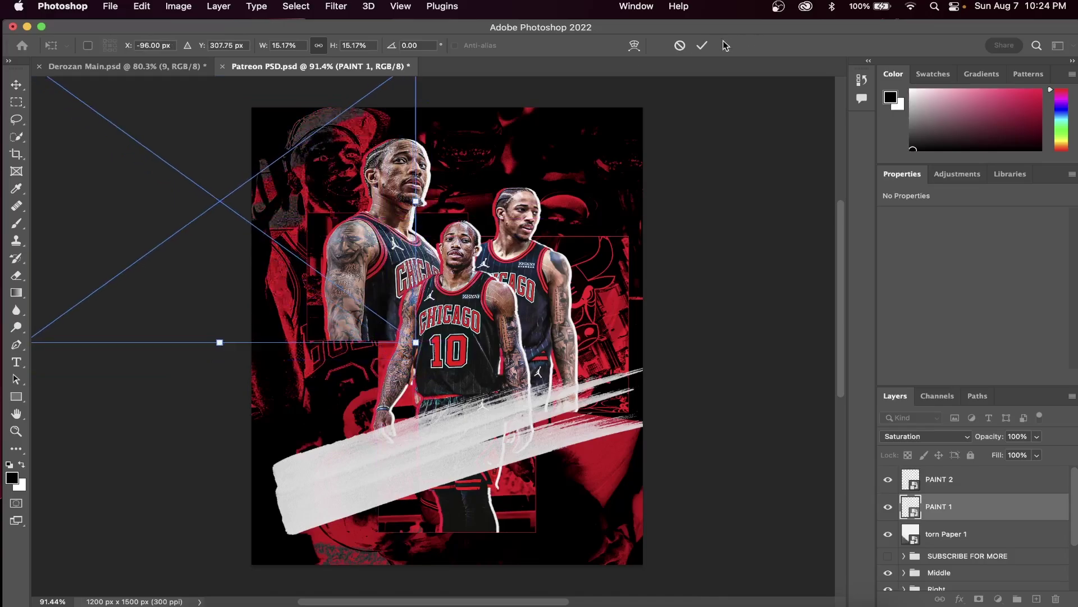
click(702, 45)
Step: Set PAINT 2's blend mode to Saturation, and resize and reposition the paint stroke across the lower part of the poster
click(926, 436)
click(916, 569)
mouse_move(630, 327)
mouse_down()
mouse_move(332, 358)
mouse_move(355, 399)
mouse_move(737, 392)
mouse_up()
mouse_move(812, 343)
mouse_down()
mouse_move(818, 357)
mouse_move(427, 439)
mouse_up()
drag(641, 455, 787, 491)
mouse_move(698, 438)
mouse_down()
mouse_move(782, 436)
mouse_move(769, 446)
mouse_up()
click(699, 45)
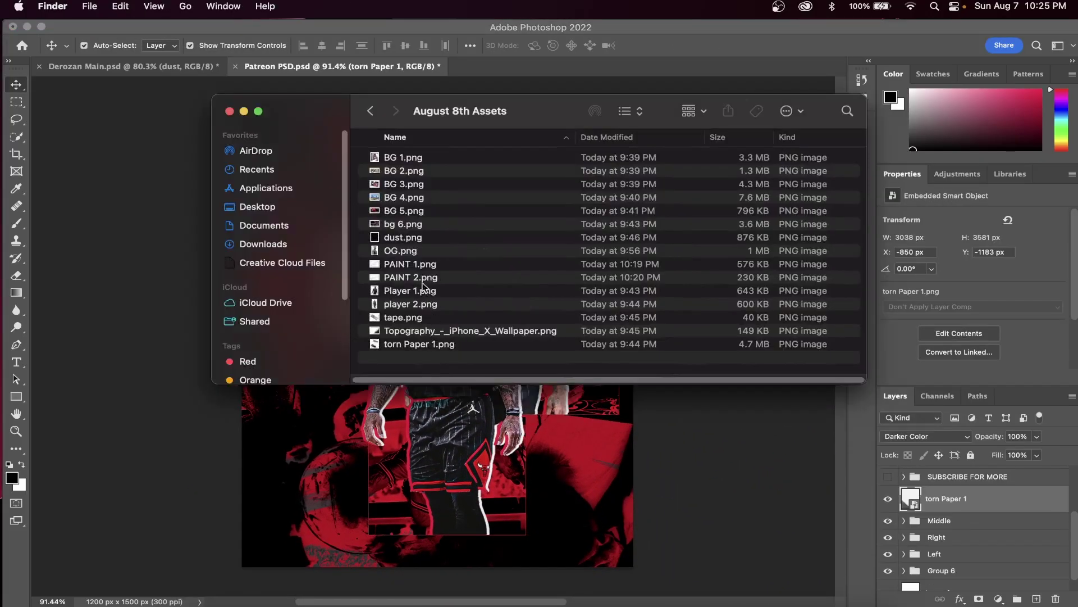
Step: Place dust.png at full canvas size directly above torn Paper 1 and set its blend mode to Screen
click(404, 237)
drag(403, 237, 437, 434)
click(702, 46)
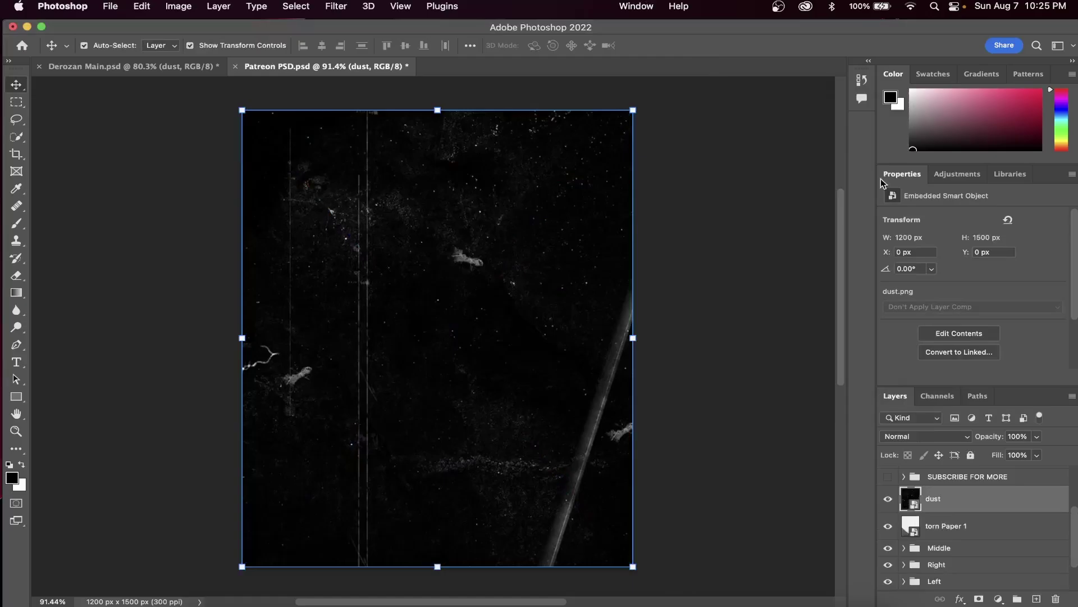
click(929, 432)
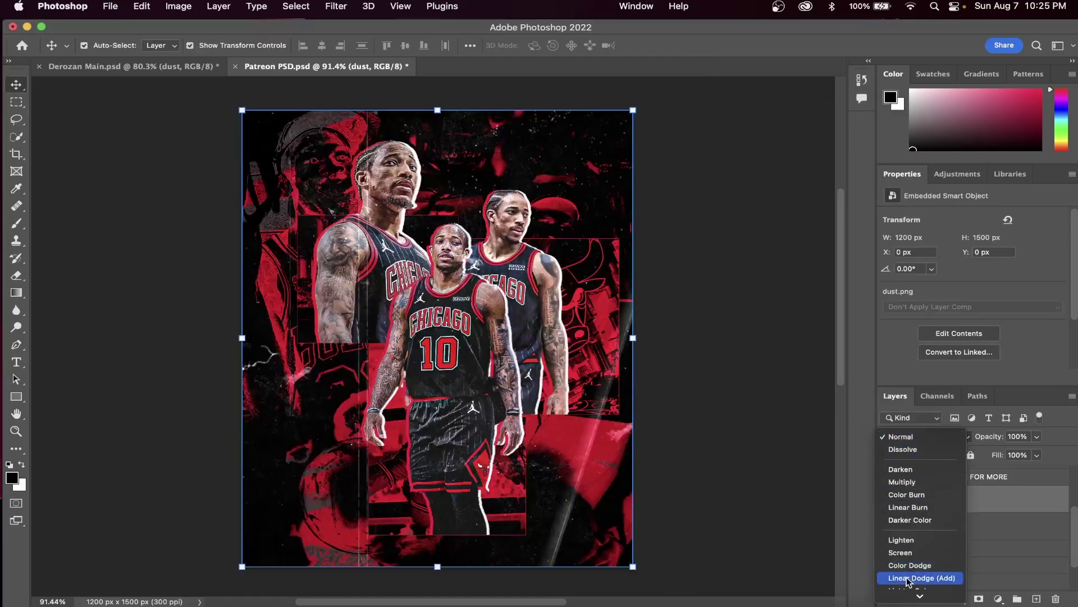
click(904, 553)
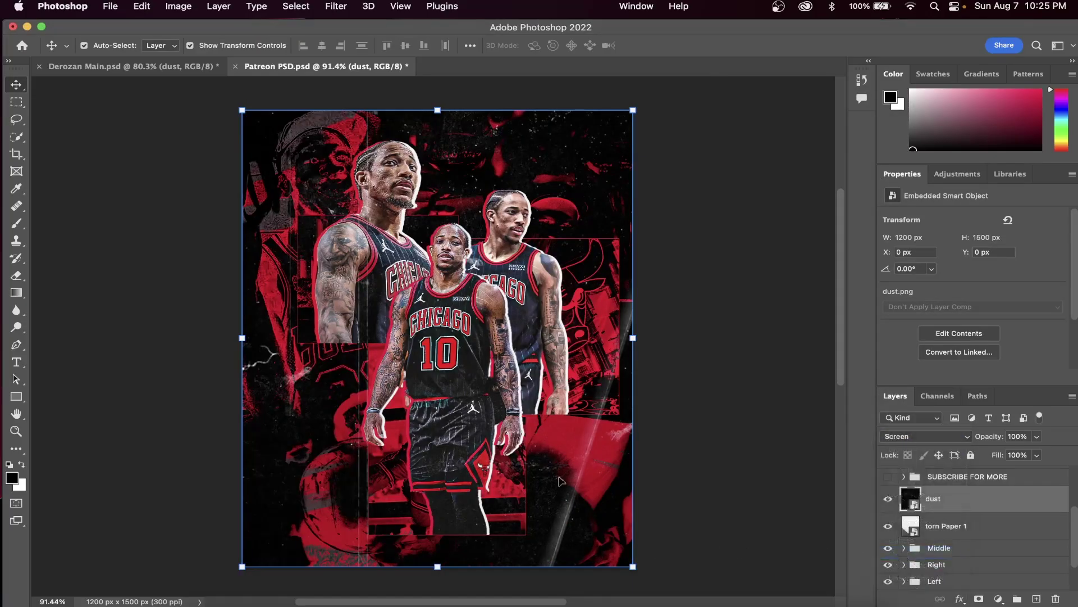
Step: Place the Topography iPhone X wallpaper image above the dust layer and move it to the poster's lower-right corner
click(205, 594)
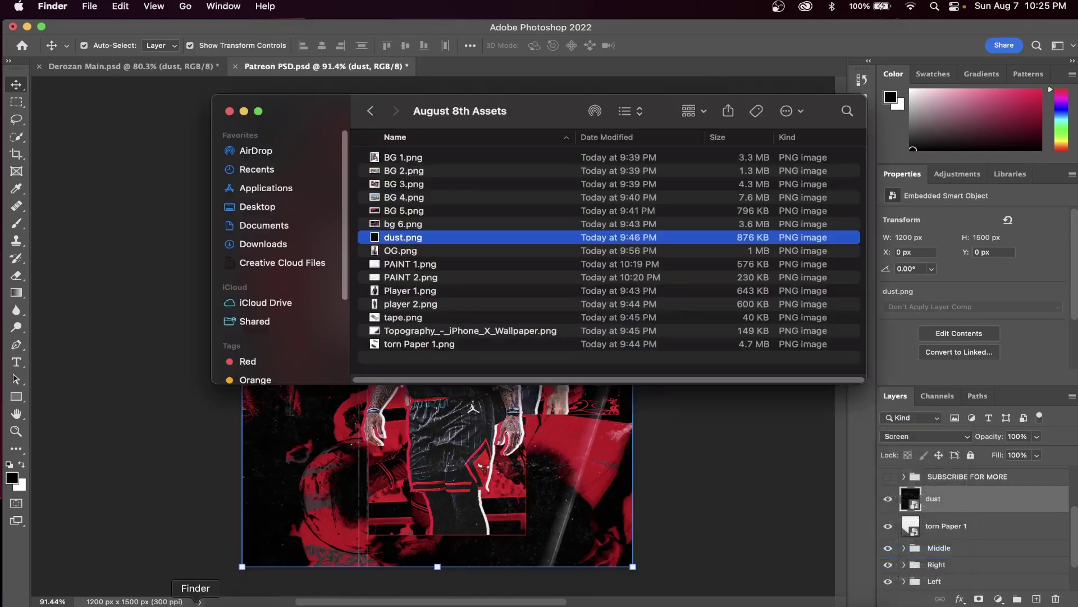
drag(456, 331, 668, 305)
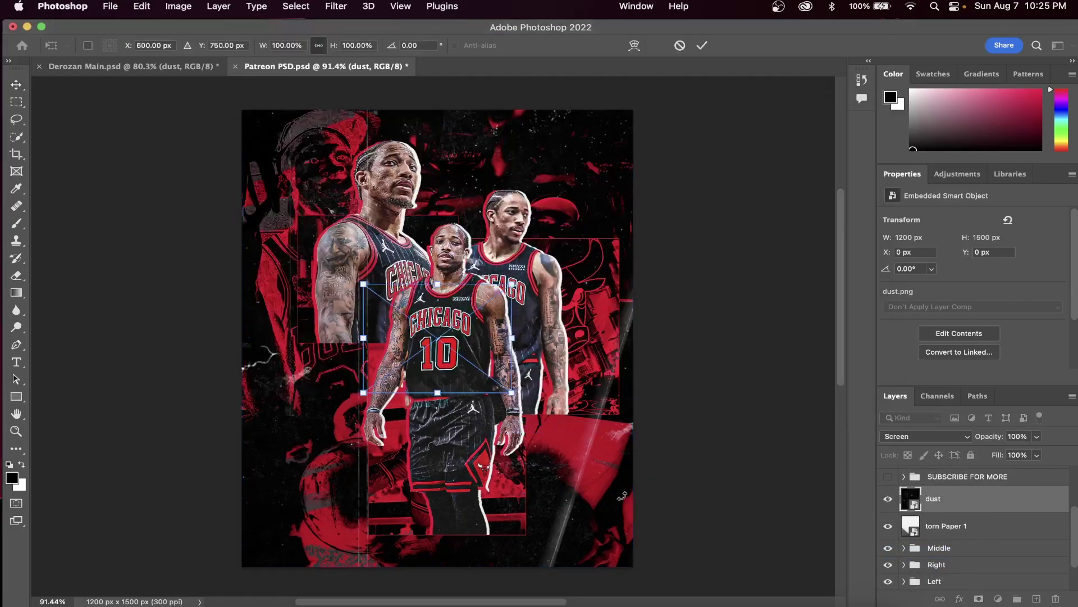
drag(467, 340, 605, 516)
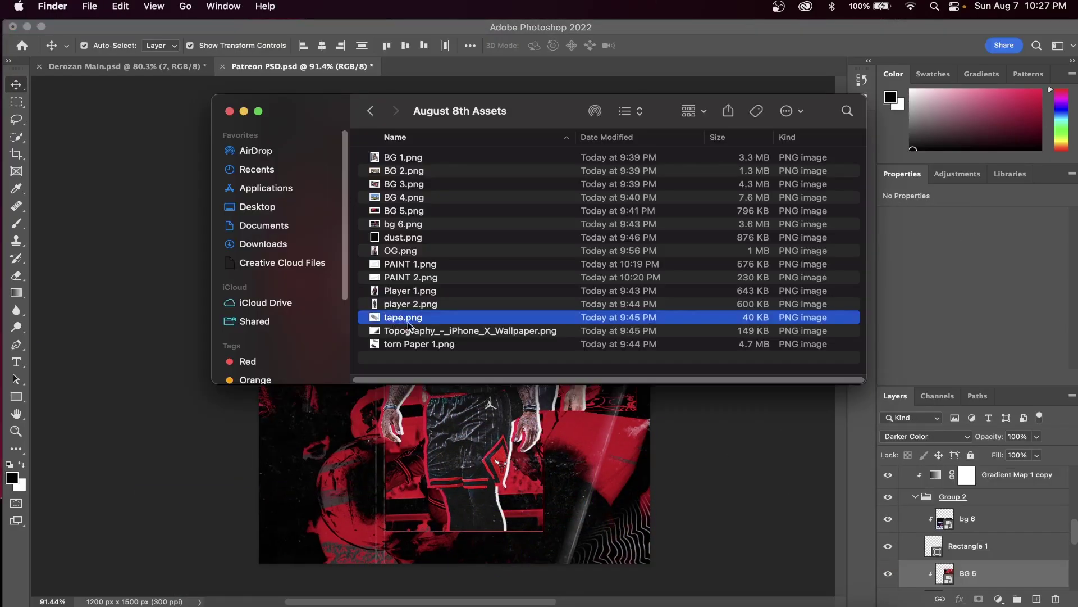
Step: Place tape.png from the assets folder into the poster and set its blend mode to Linear Light
drag(397, 313, 688, 108)
click(702, 44)
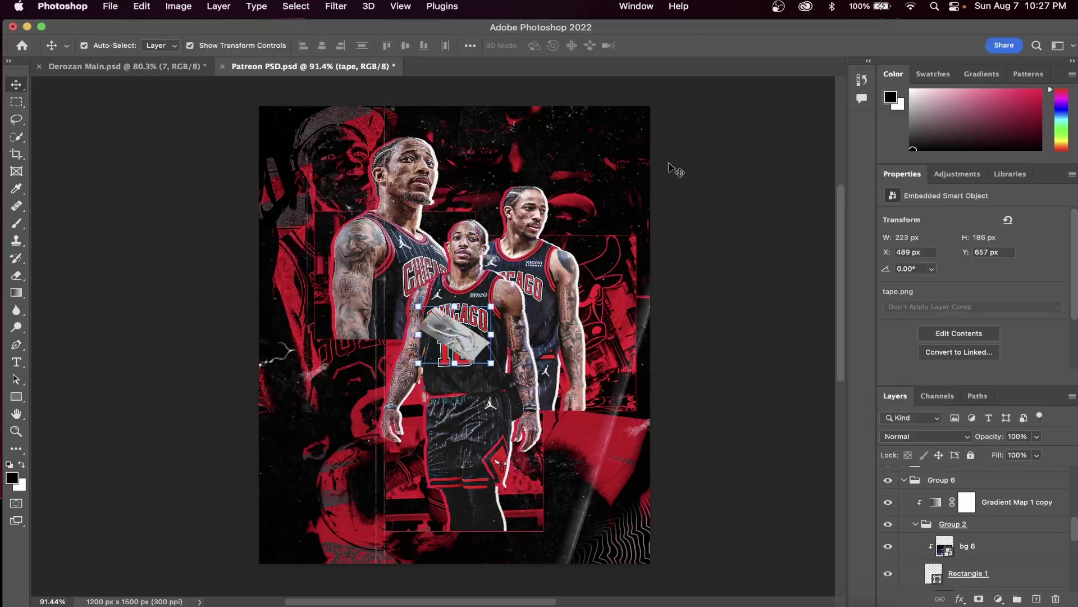
click(904, 437)
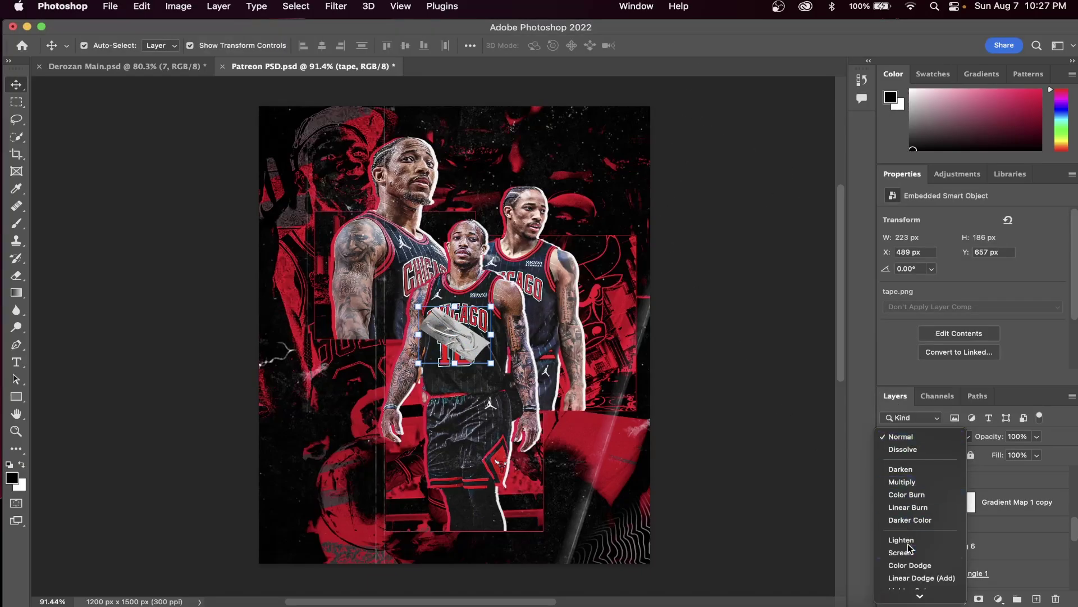
mouse_move(914, 594)
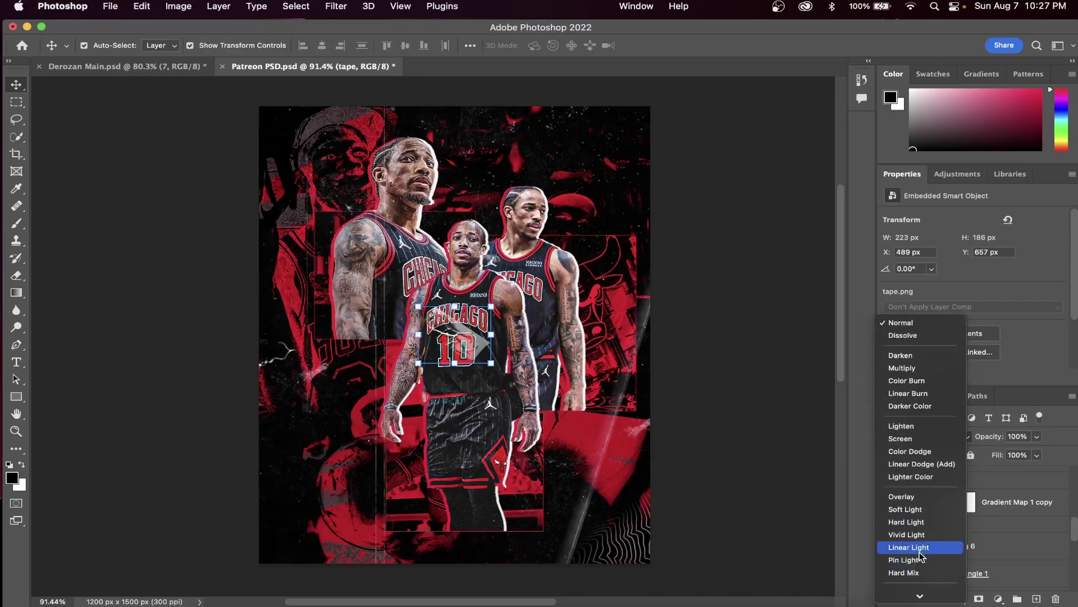
click(901, 548)
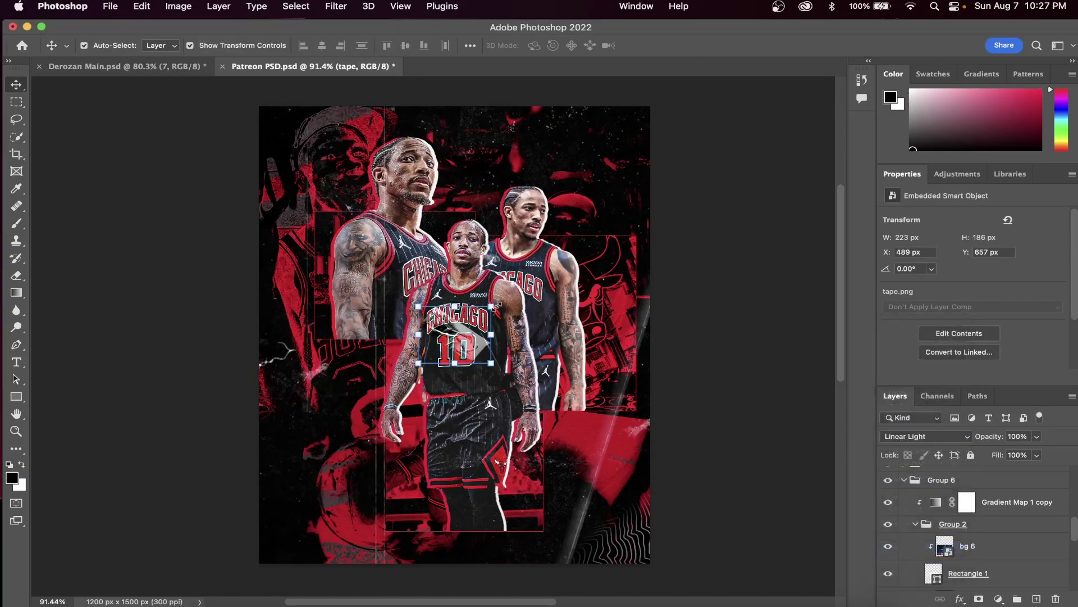
Step: Shrink the tape to about 157 × 137 px, rotate it about -68° and place it on the middle photo frame's lower-right corner
click(495, 305)
drag(456, 335, 521, 511)
drag(594, 548, 603, 442)
drag(527, 499, 549, 512)
key(Return)
Step: Duplicate the tape layer twice within Patreon PSD.psd
scroll(999, 508, up, 5)
right_click(999, 569)
click(814, 90)
click(669, 268)
right_click(1024, 568)
click(837, 90)
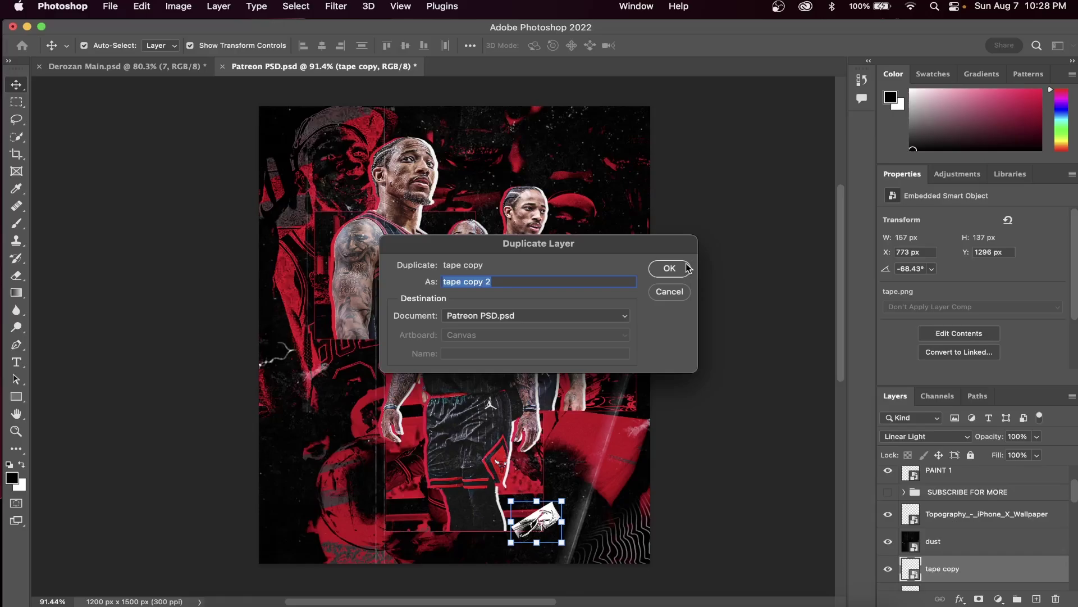
click(669, 268)
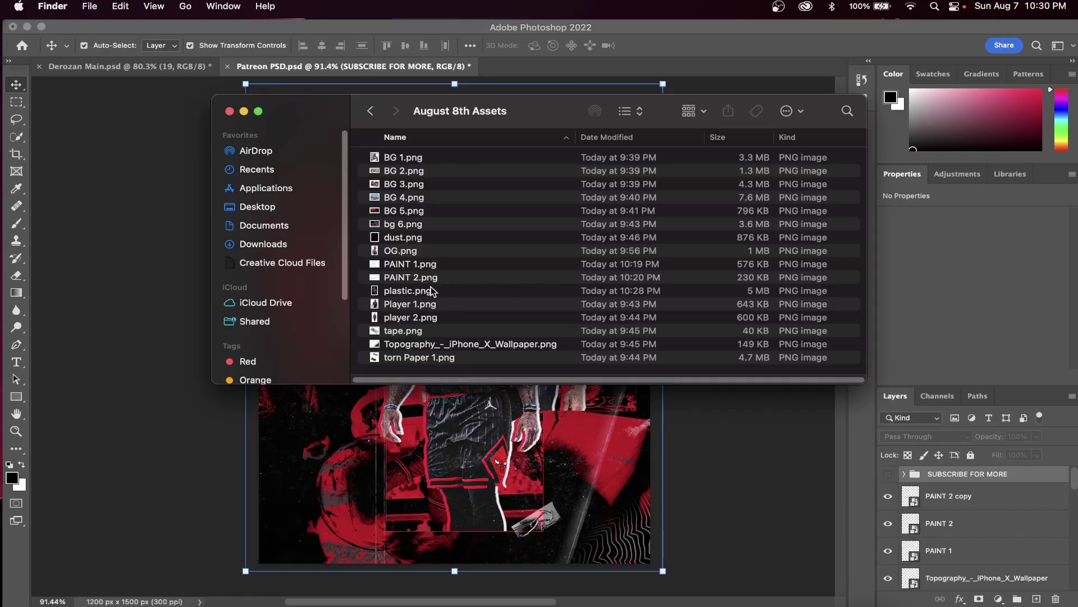
Step: Place plastic.png above all layers and enlarge it to about 2462 × 4078 px so it covers the whole poster
drag(431, 288, 466, 408)
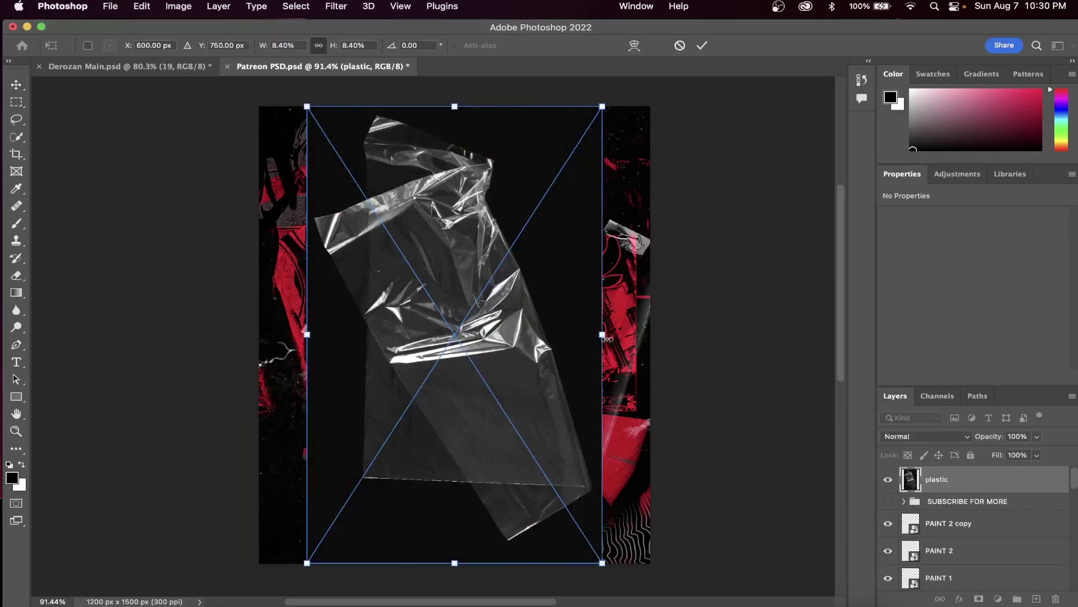
drag(602, 339, 698, 338)
drag(582, 360, 457, 361)
drag(573, 338, 533, 322)
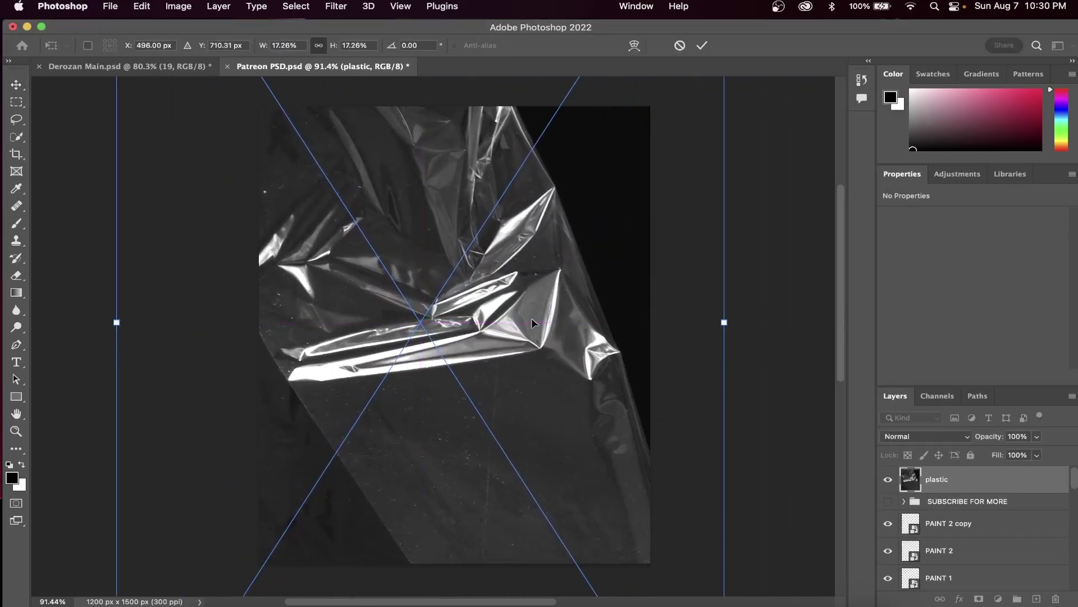
drag(725, 323, 837, 320)
drag(406, 281, 371, 279)
scroll(775, 230, left, 4)
key(Return)
Step: Set the plastic layer's blend mode to Lighten, enlarge it to about 2596 × 4299 px and shift it upward
click(935, 437)
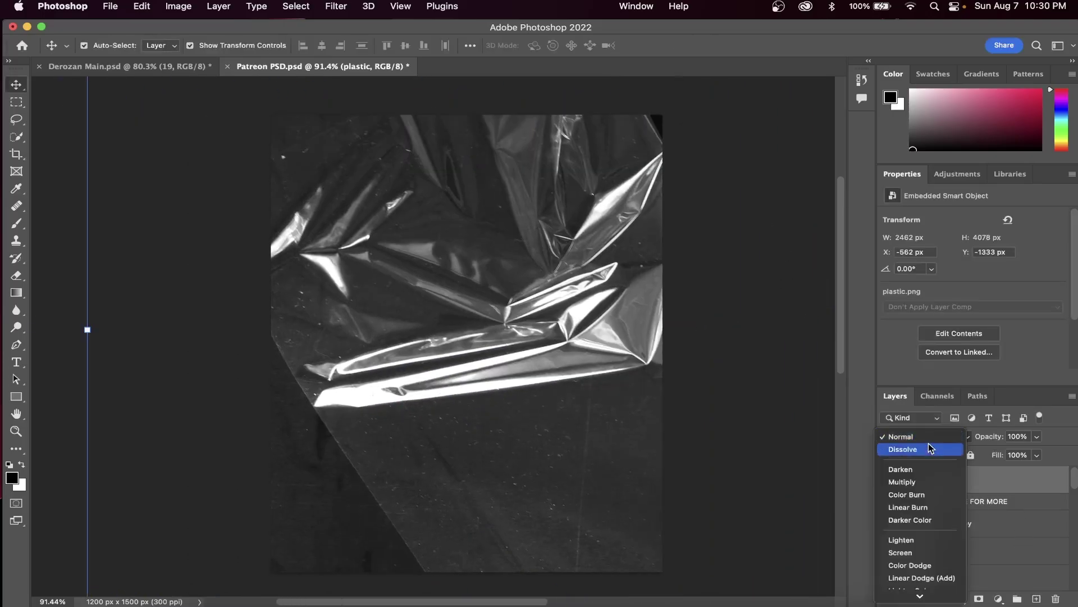
click(903, 541)
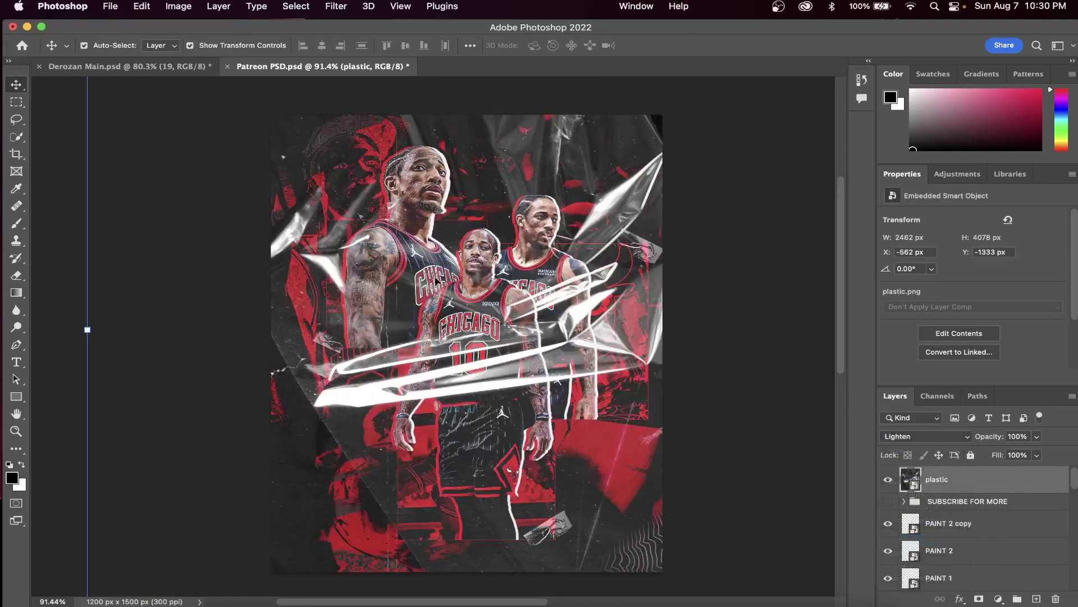
scroll(535, 247, up, 2)
scroll(535, 247, right, 2)
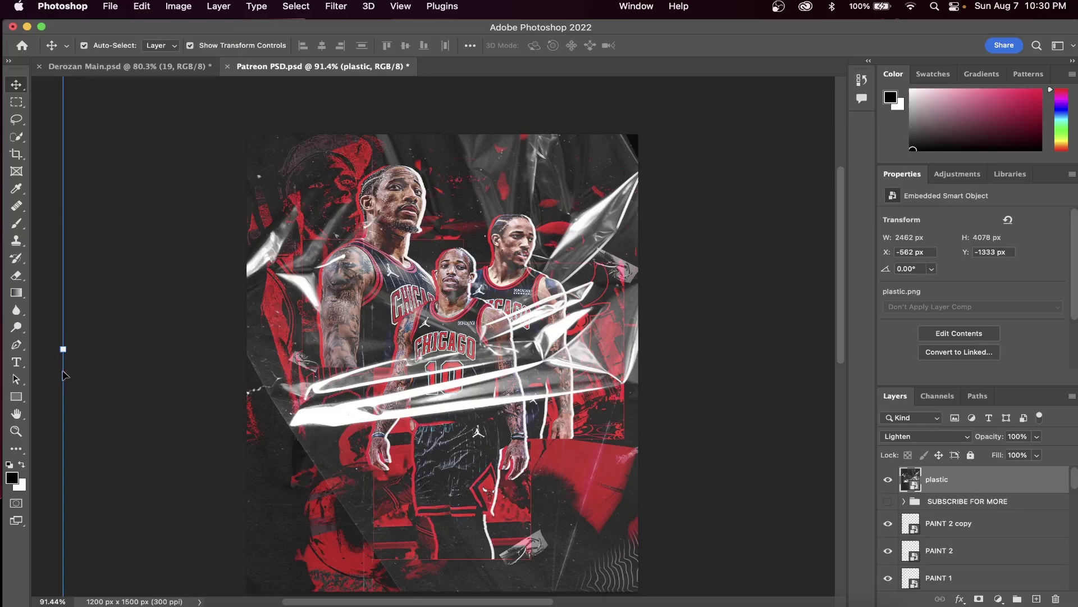
drag(63, 352, 25, 353)
drag(515, 377, 524, 349)
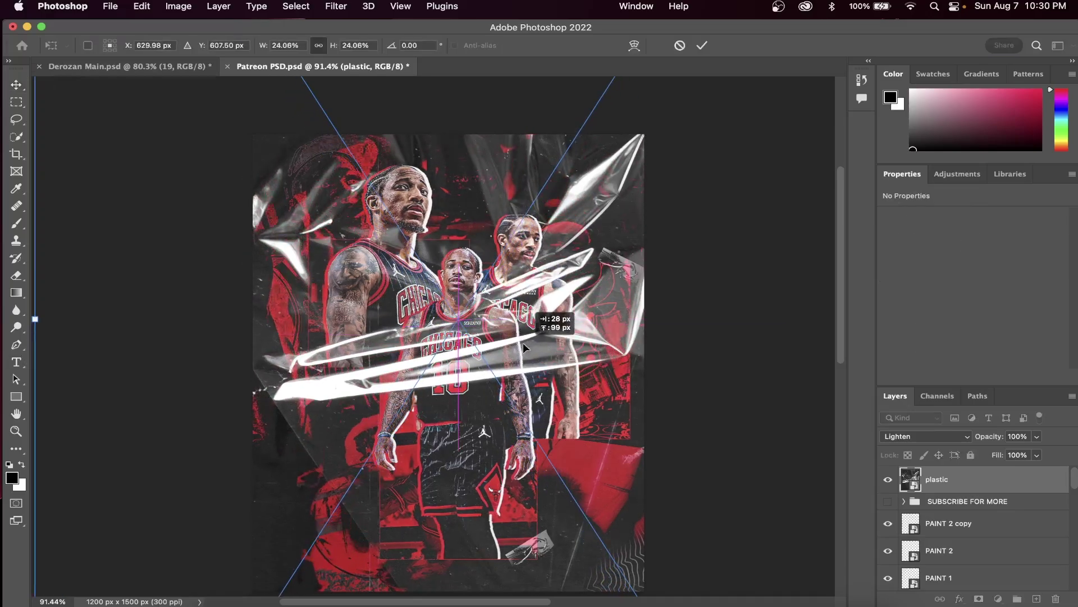
click(702, 45)
Step: Add a layer mask to the plastic layer and paint it with a soft 428 px black brush to fade the plastic over the players
scroll(544, 302, down, 2)
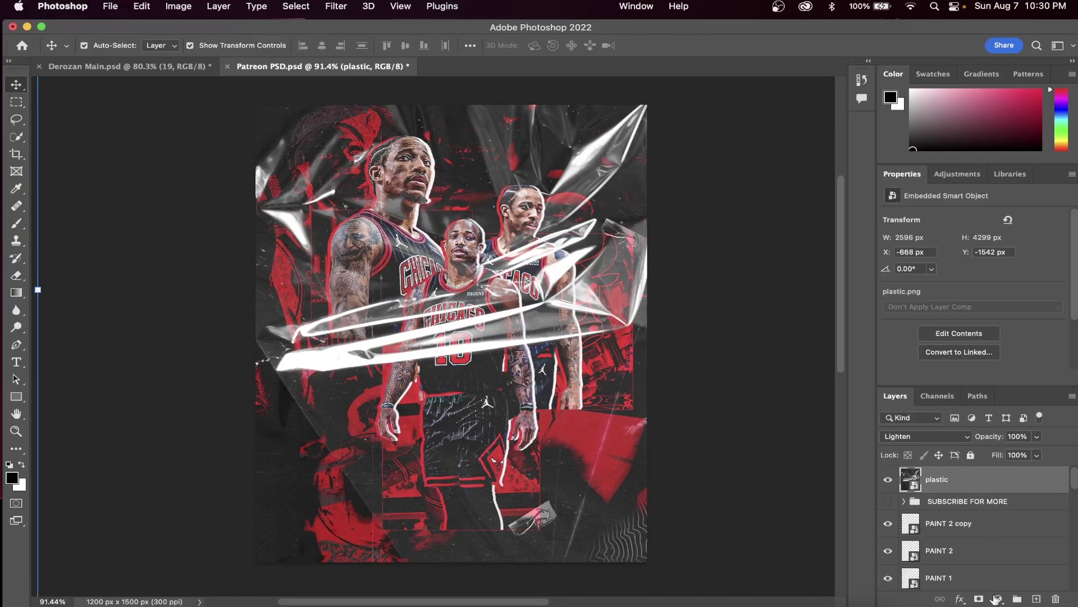
click(979, 599)
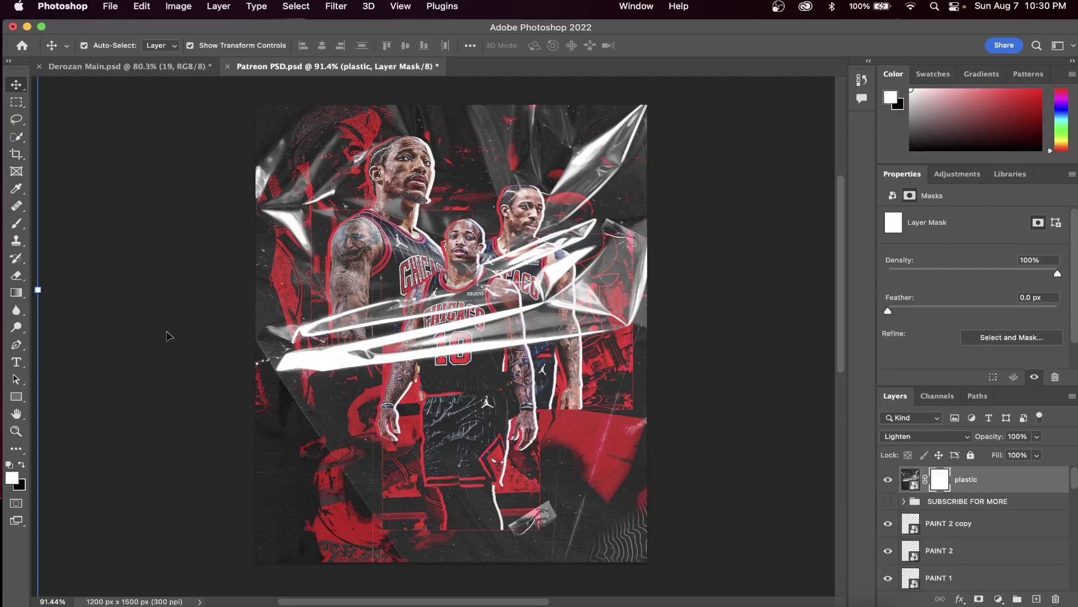
click(17, 223)
key(x)
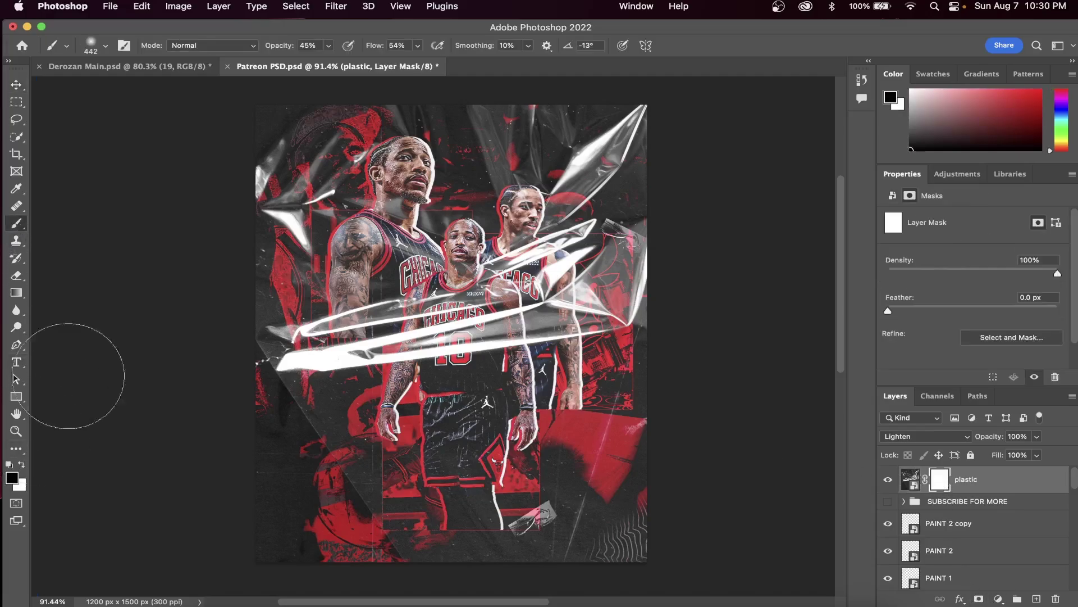
click(105, 45)
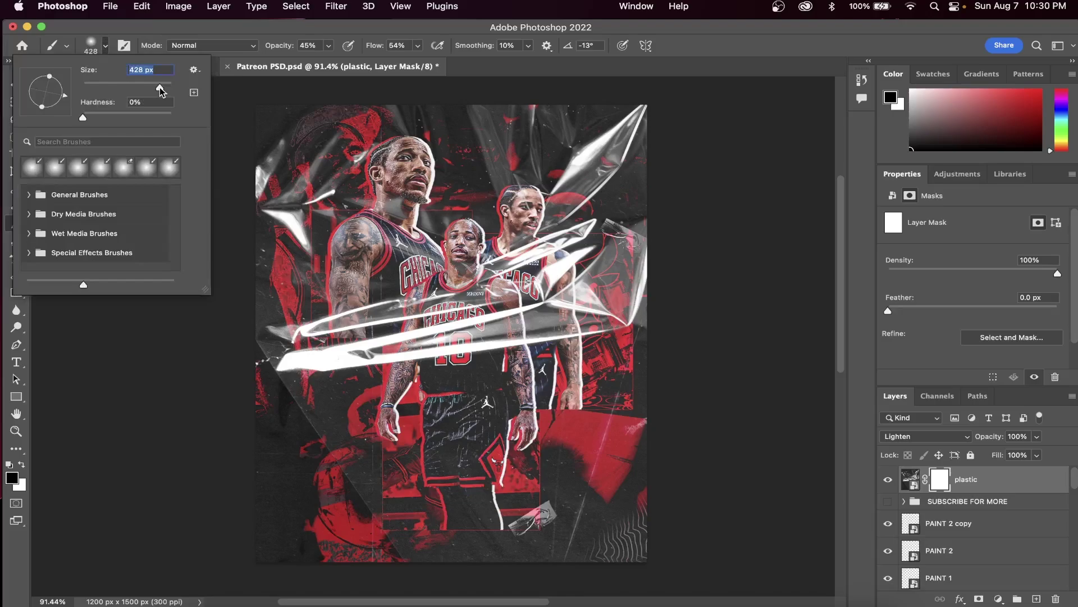
mouse_move(437, 184)
mouse_down()
mouse_move(536, 205)
mouse_move(515, 213)
mouse_move(494, 298)
mouse_move(427, 337)
mouse_move(325, 337)
mouse_move(522, 298)
mouse_up()
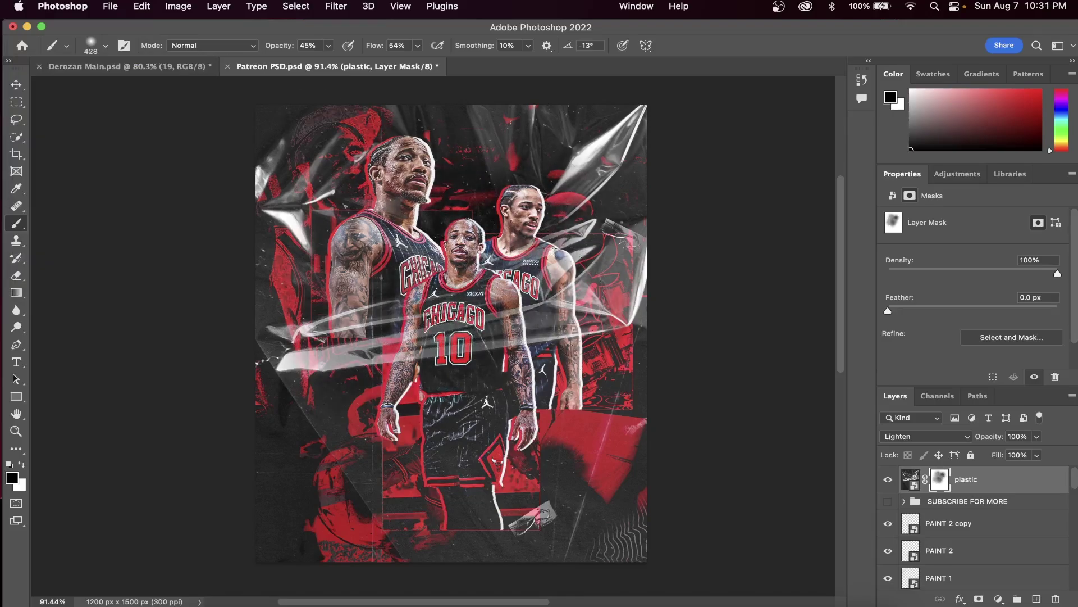
mouse_move(555, 248)
mouse_down()
mouse_move(589, 180)
mouse_move(354, 365)
mouse_move(494, 348)
mouse_move(304, 245)
mouse_move(474, 449)
mouse_move(543, 498)
mouse_move(566, 306)
mouse_move(631, 459)
mouse_up()
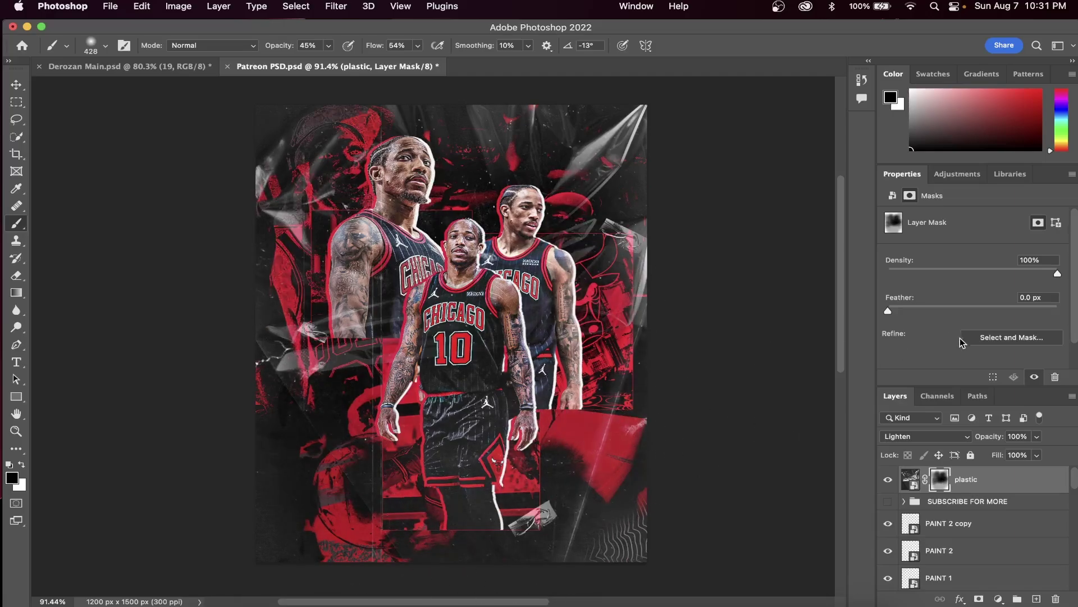
Step: Add a Selective Color adjustment layer above the plastic layer, set Cyan to -45% for the Reds and compare the poster before and after
click(888, 478)
click(888, 479)
mouse_move(518, 329)
mouse_down()
mouse_move(508, 346)
mouse_move(515, 332)
mouse_up()
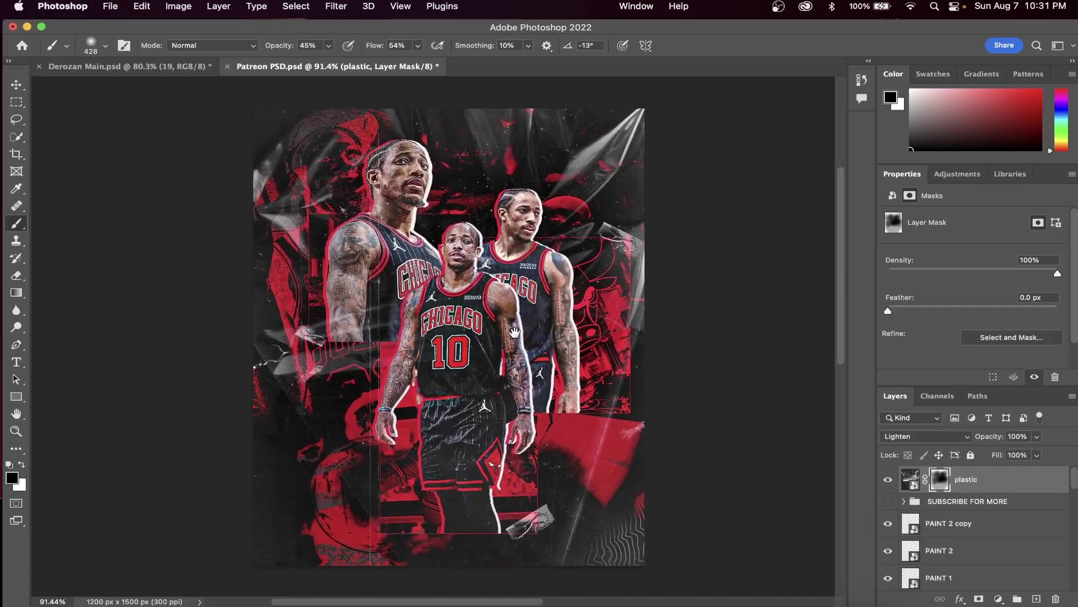
click(1018, 487)
click(999, 599)
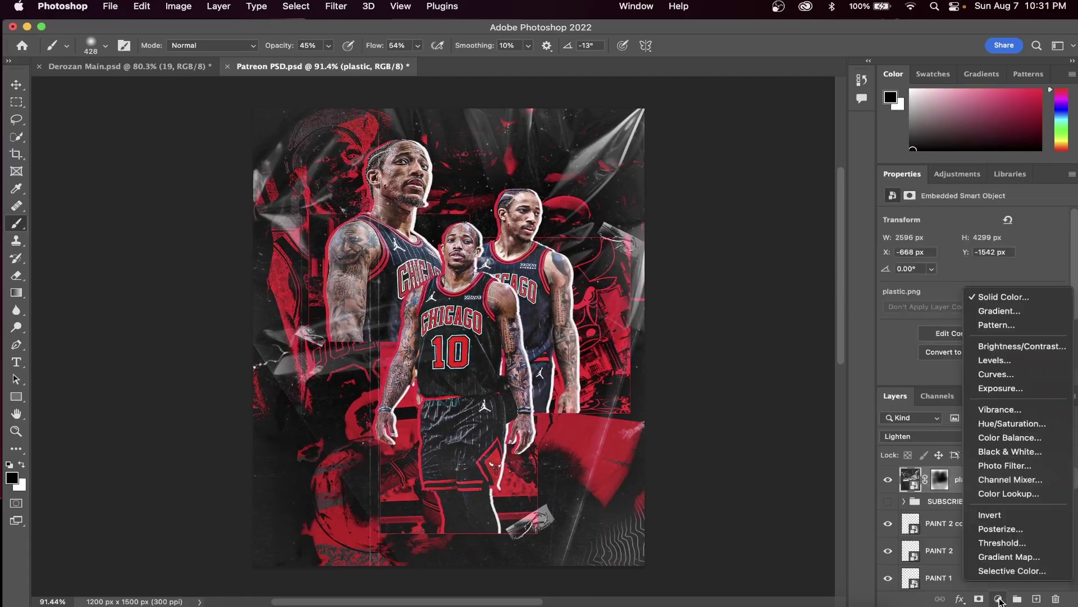
click(1004, 572)
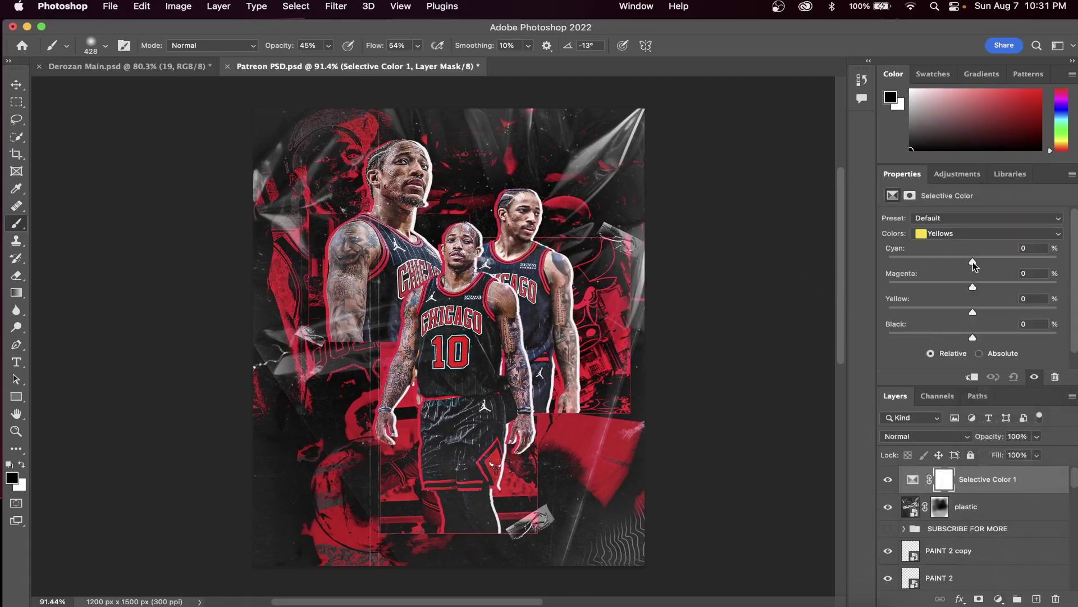
click(955, 233)
click(941, 220)
drag(1009, 260, 935, 264)
click(888, 480)
click(888, 480)
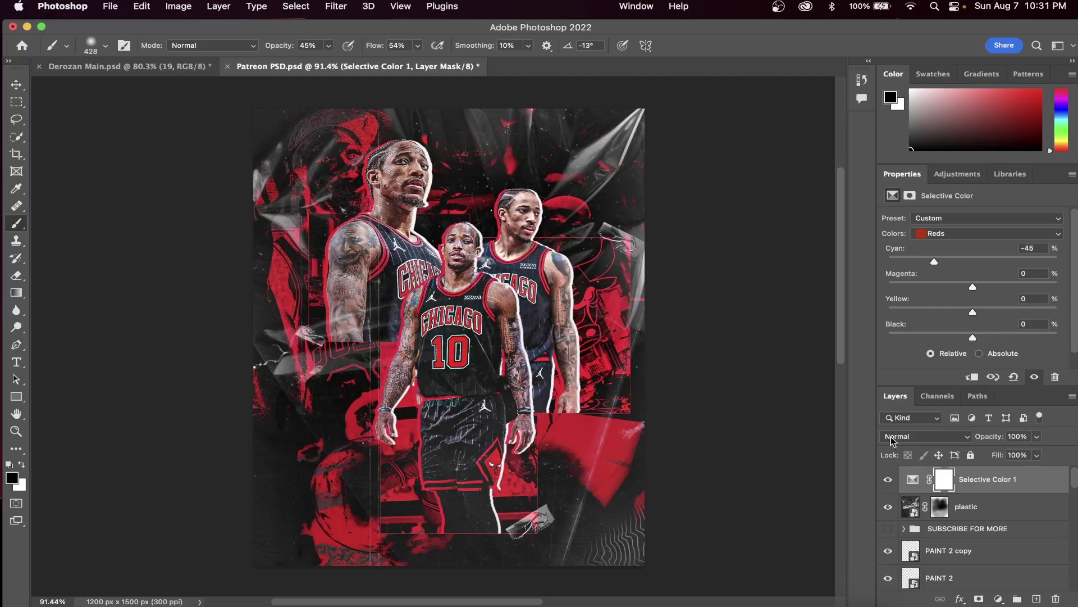
Step: Set Cyan to +4% for the Neutrals in the Selective Color adjustment and compare the result
click(963, 233)
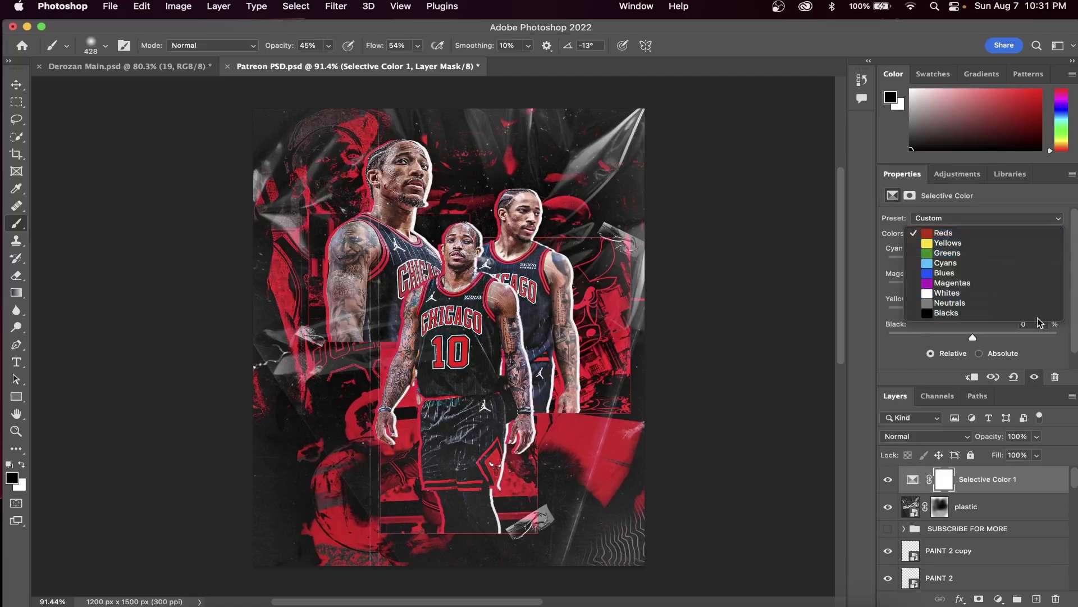
click(958, 302)
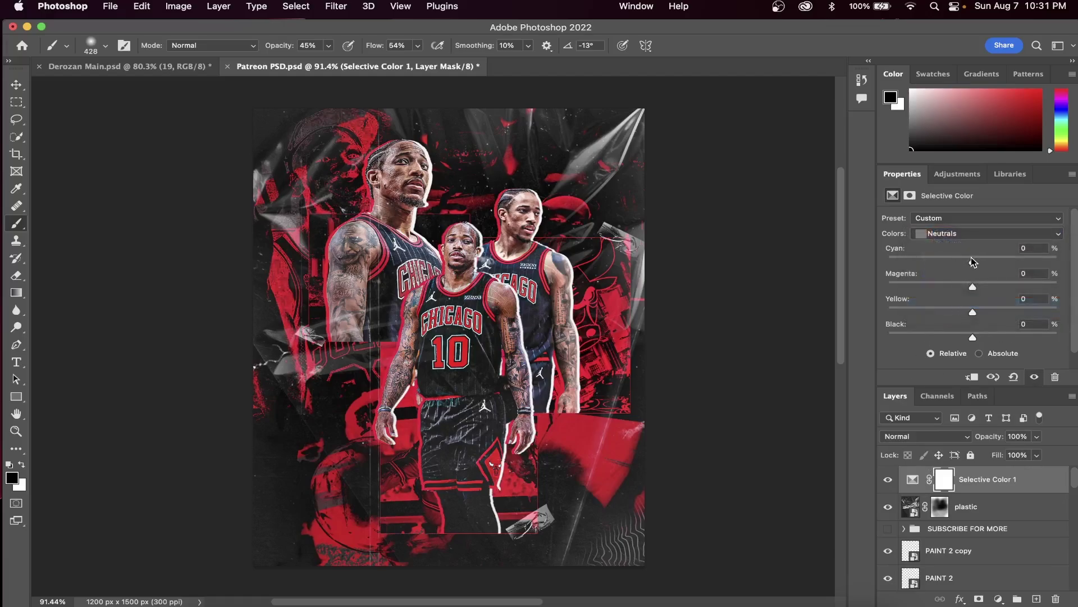
drag(973, 262, 1060, 268)
click(889, 479)
click(890, 480)
Step: Add a Gradient Map adjustment layer above Selective Color 1 and recolor its dark-end stop to bright red
click(1046, 486)
click(998, 599)
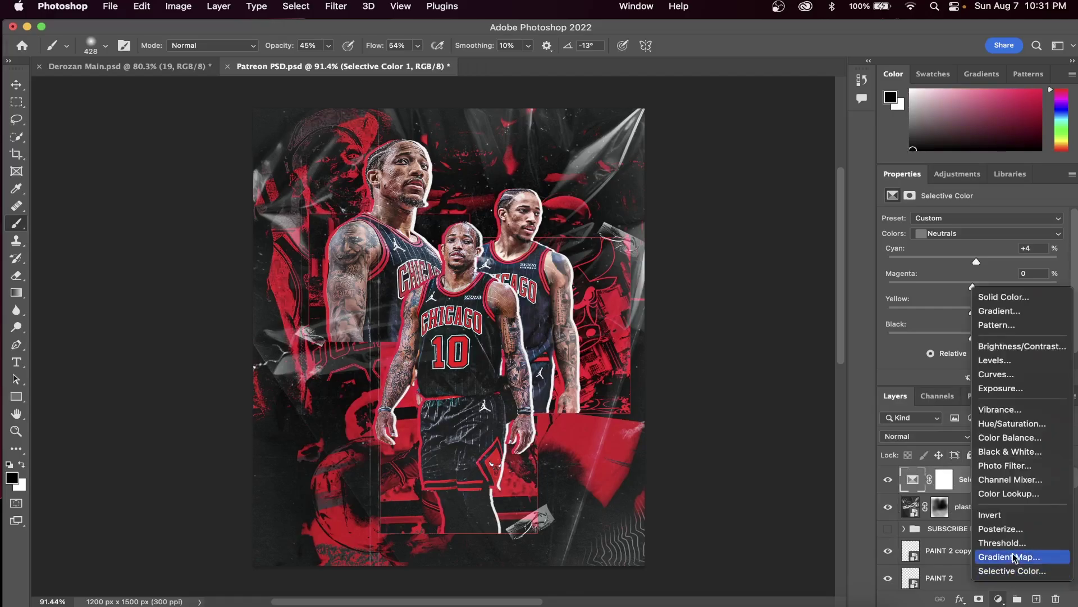
click(1016, 556)
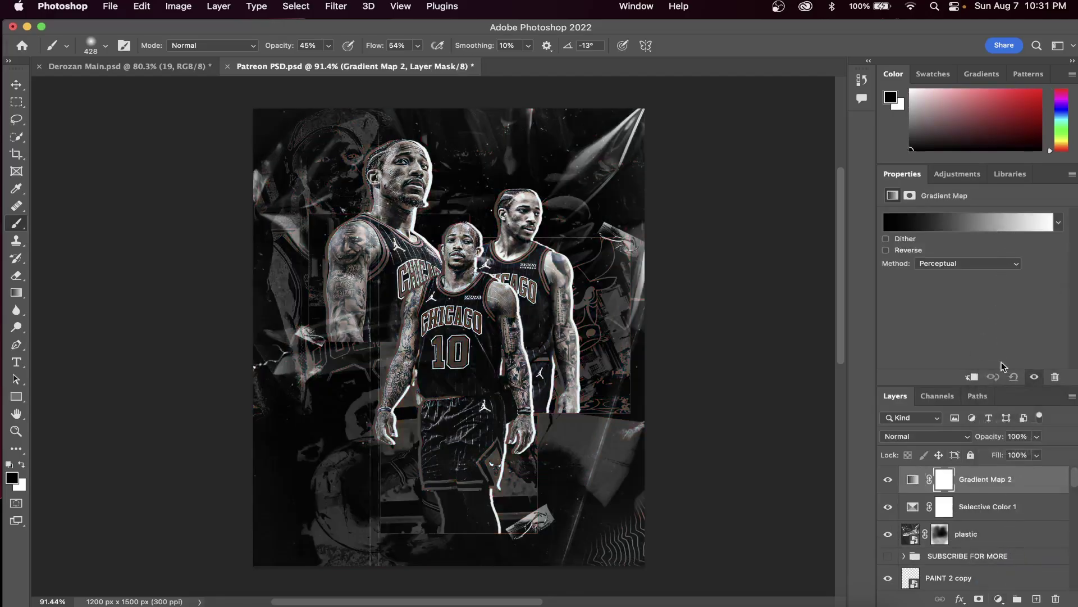
click(957, 219)
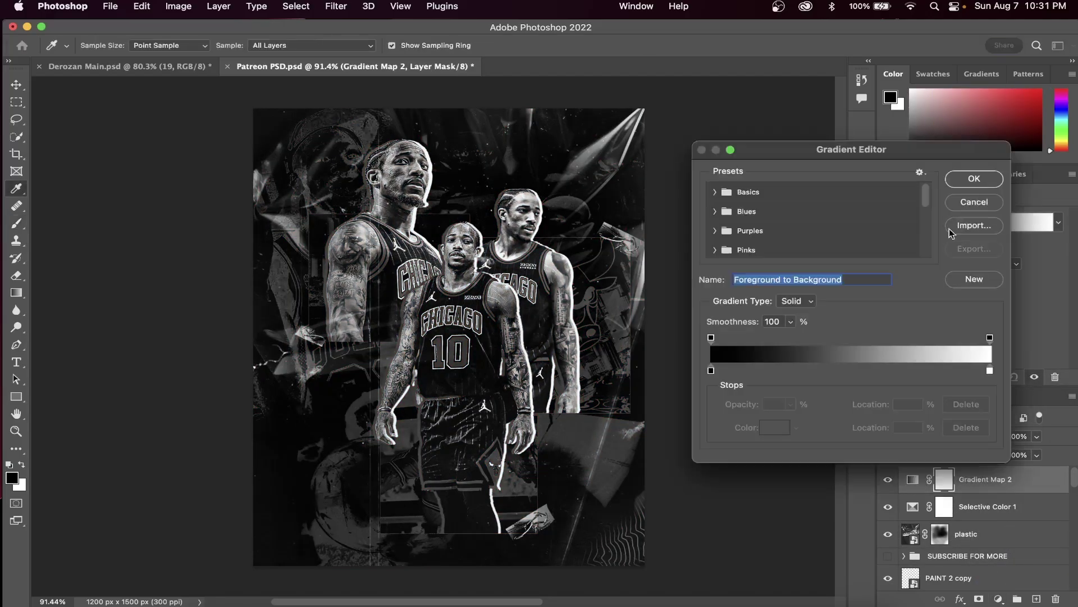
click(711, 371)
click(775, 427)
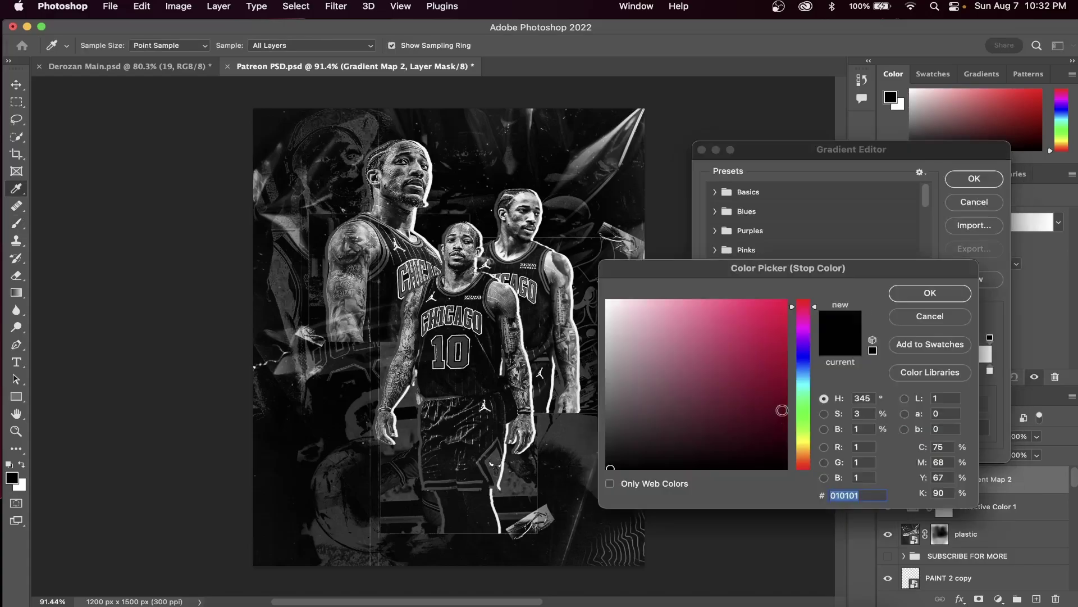
click(785, 301)
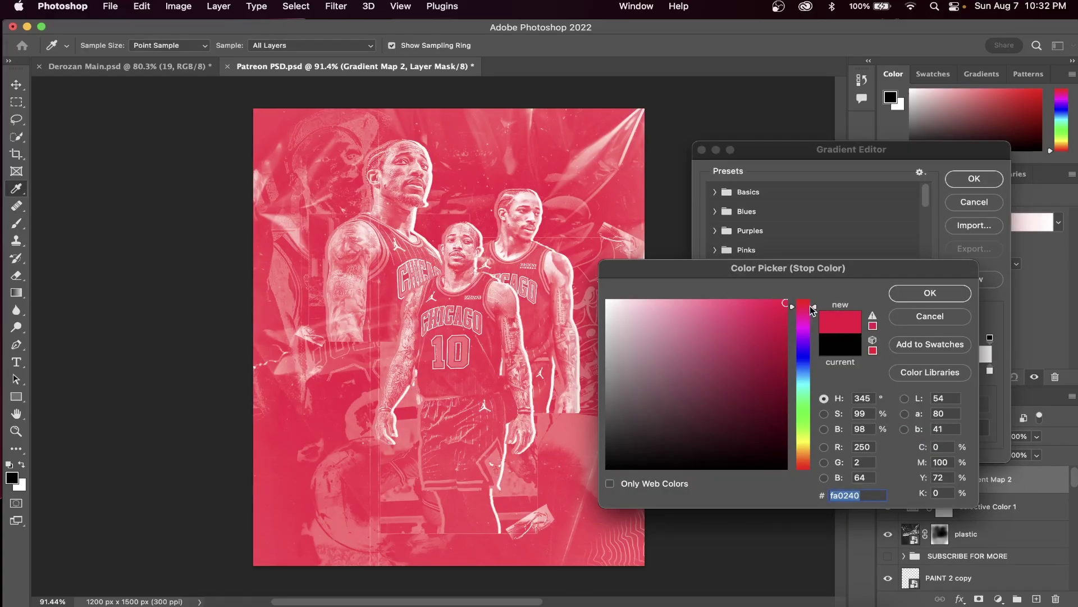
click(931, 292)
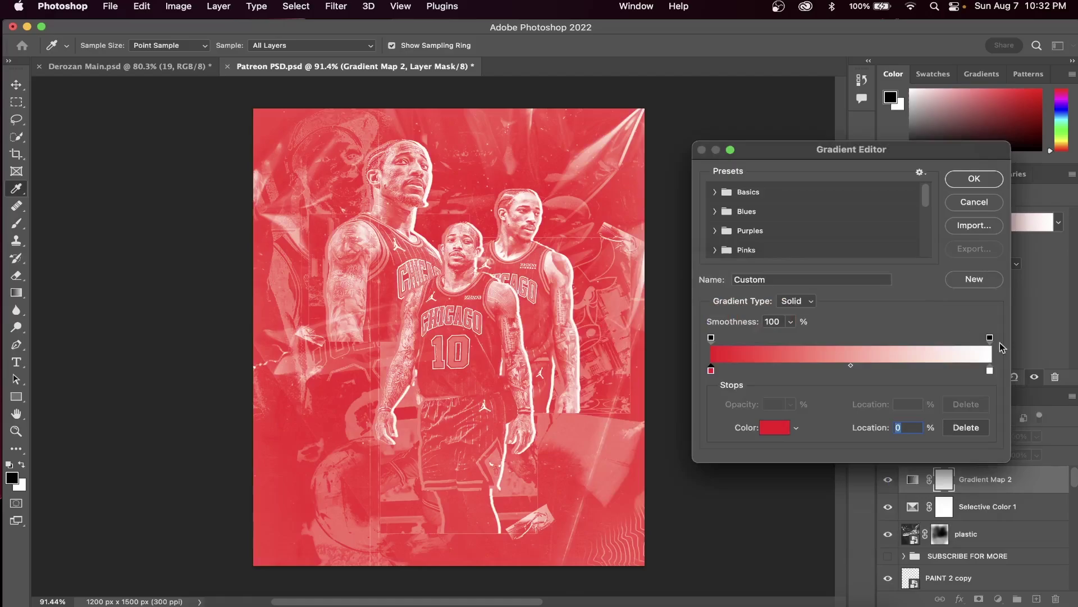
Step: Recolor the gradient's light-end stop to black #000000, add another black stop at 27% and apply the gradient
click(990, 370)
click(772, 427)
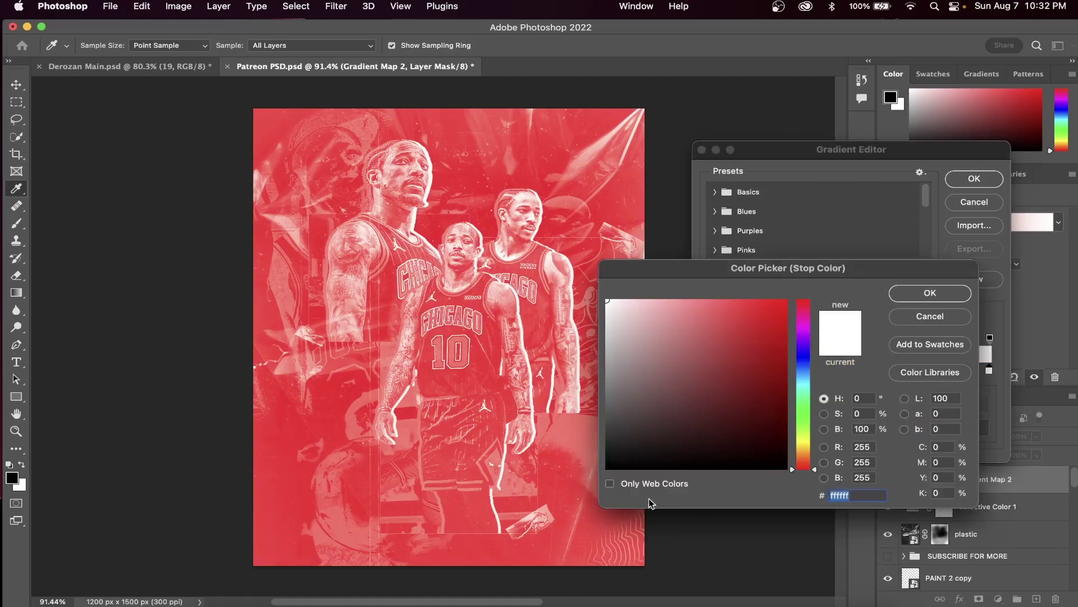
click(608, 471)
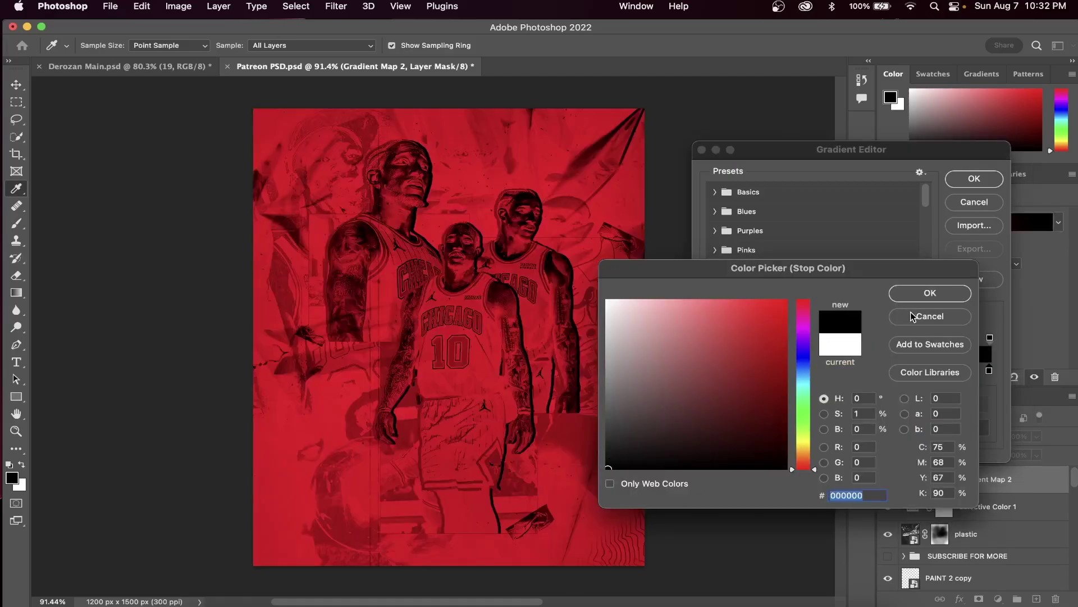
click(930, 293)
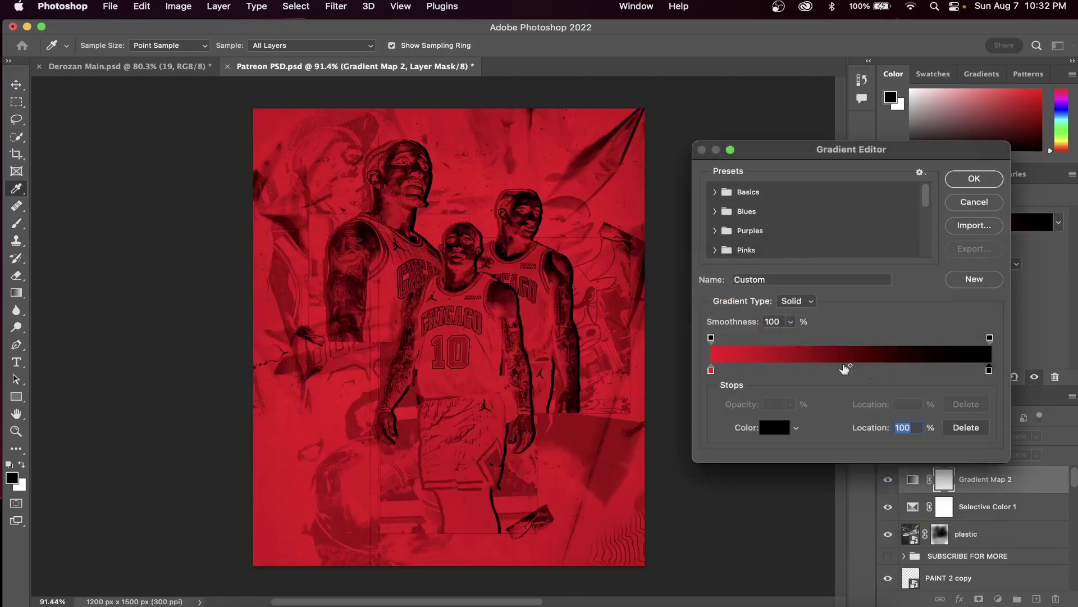
click(787, 370)
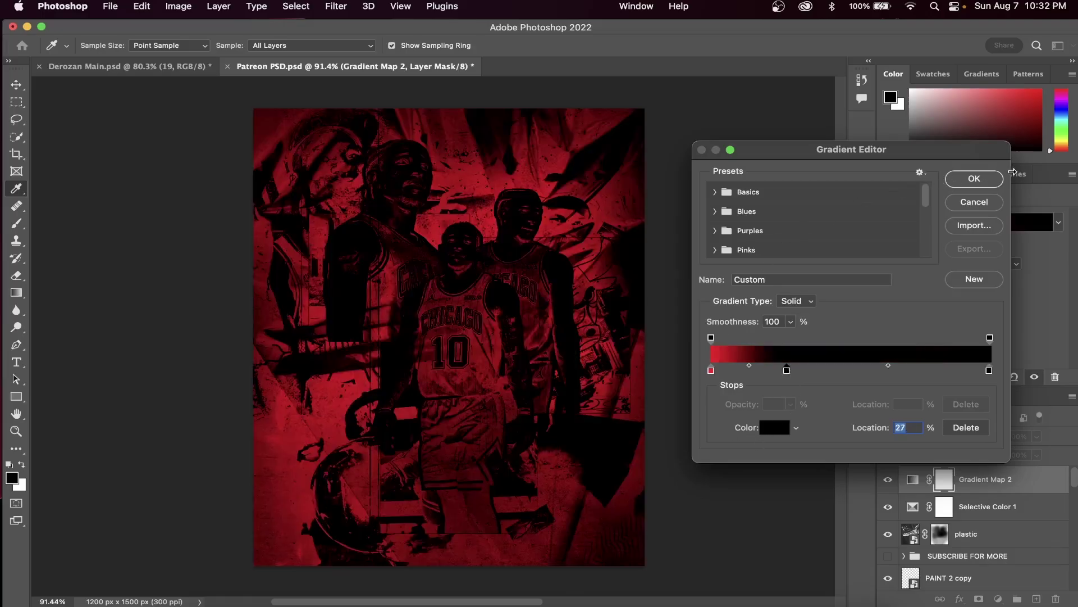
click(977, 179)
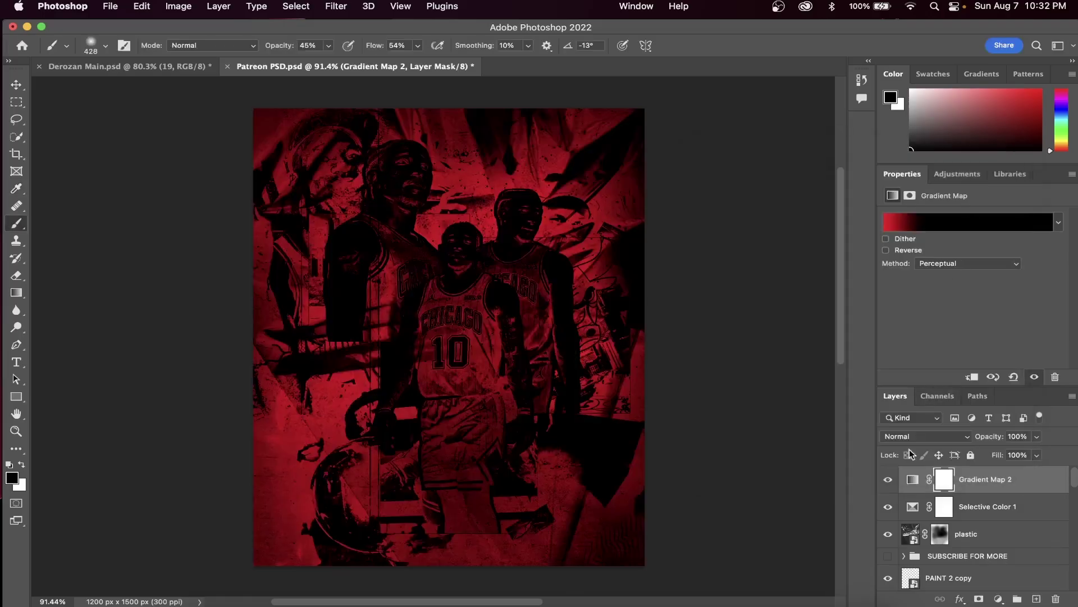
Step: Set the gradient map layer's blend mode to Screen, invert its mask to black and paint soft white areas to bring back red glow
click(936, 434)
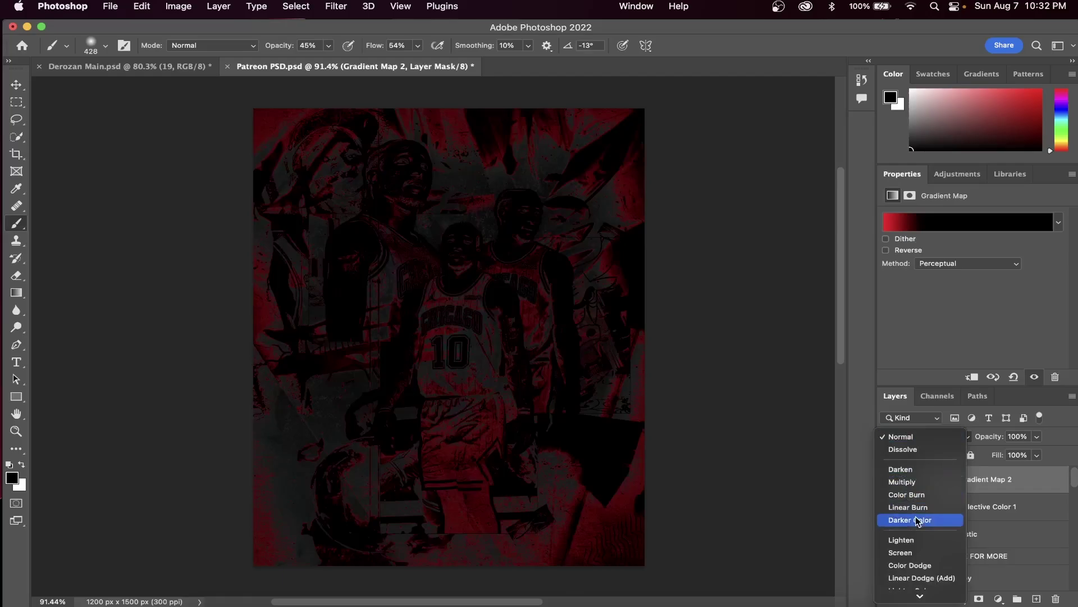
click(900, 553)
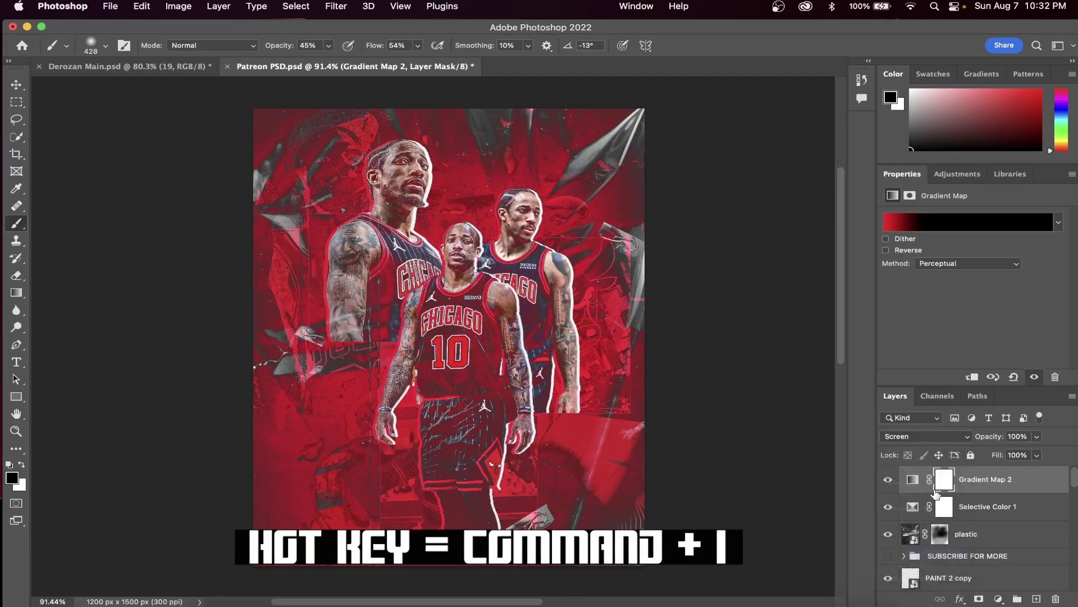
click(945, 481)
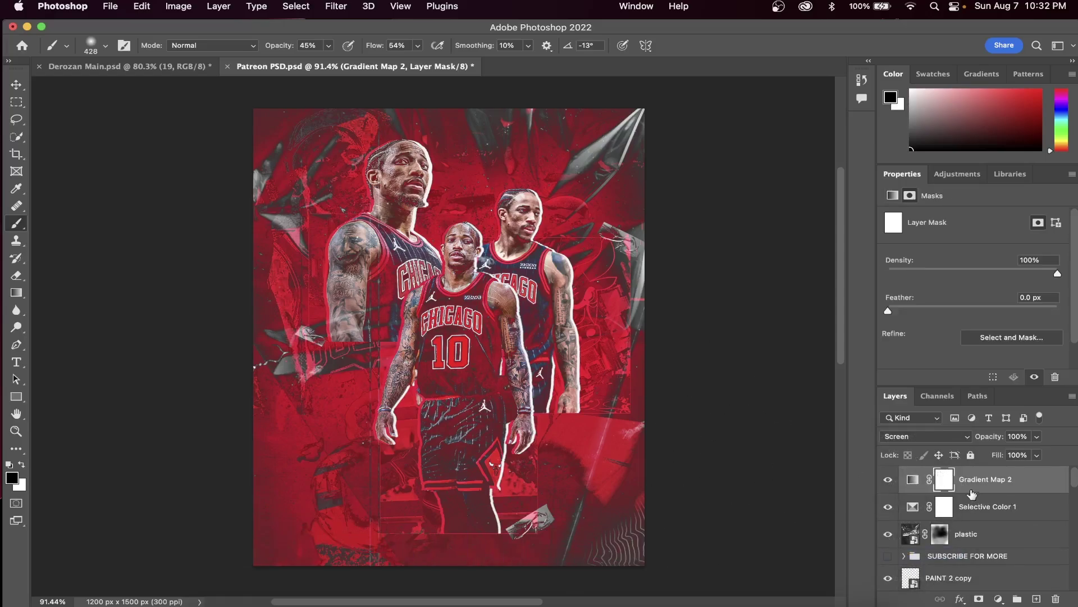
key(super+i)
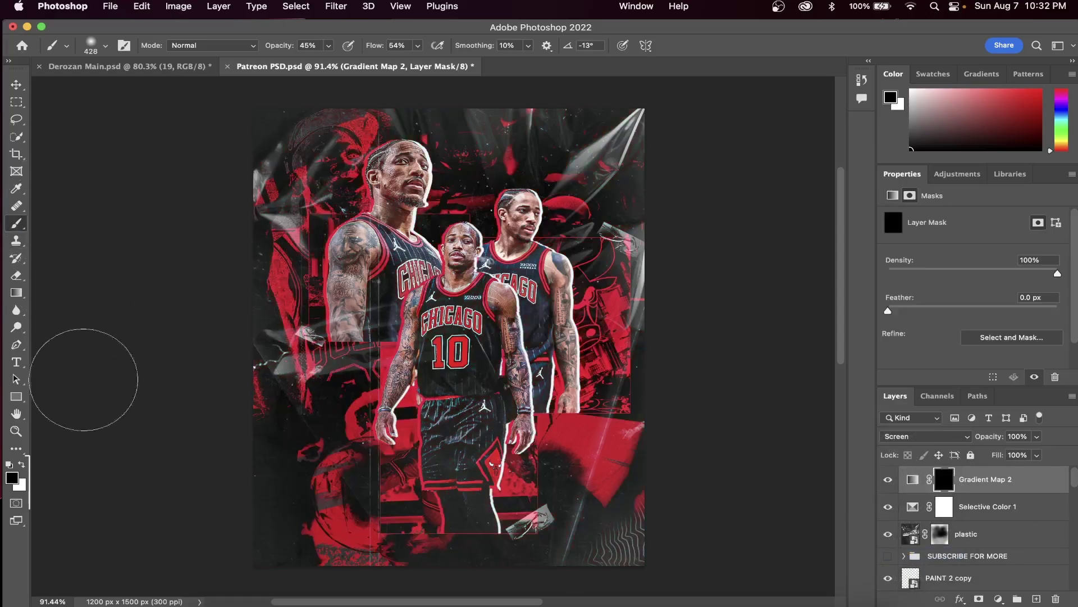
click(22, 464)
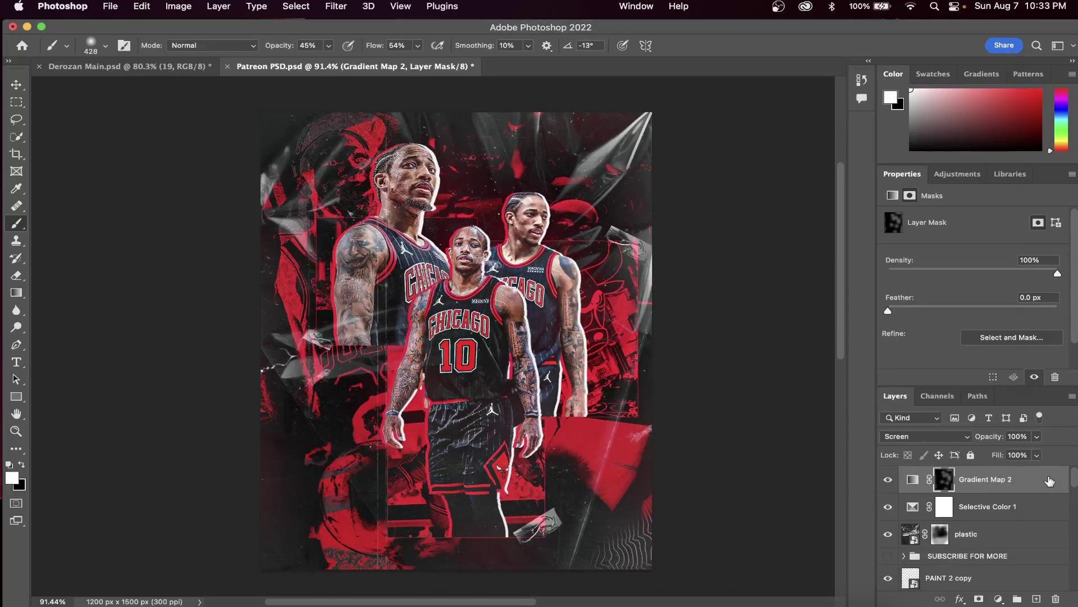
Step: Add a new layer above Gradient Map 2 and paint soft black shading along the poster's left edge
click(1050, 481)
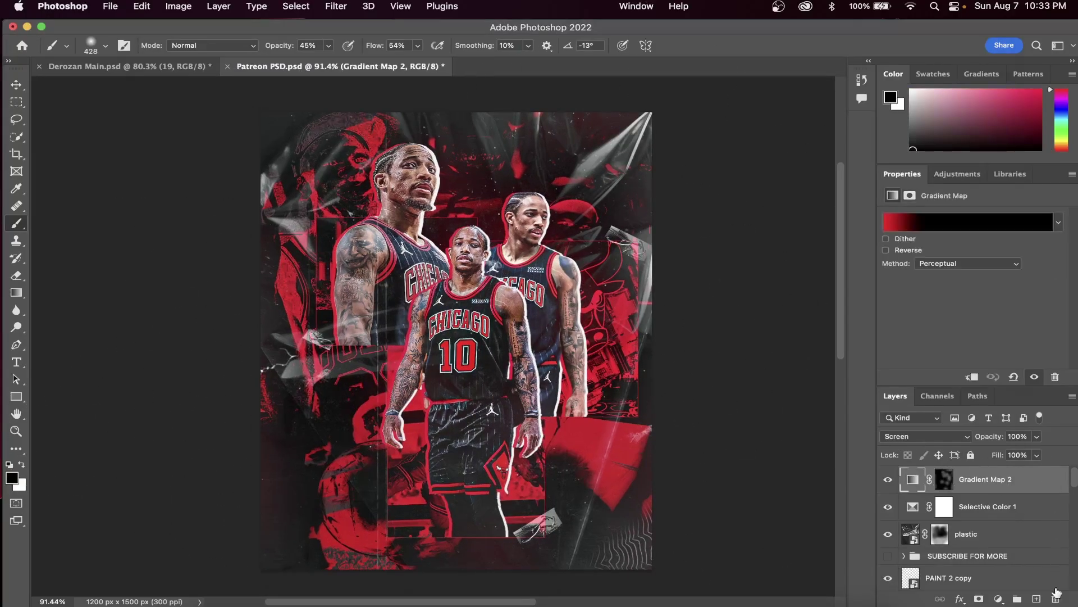
click(1035, 599)
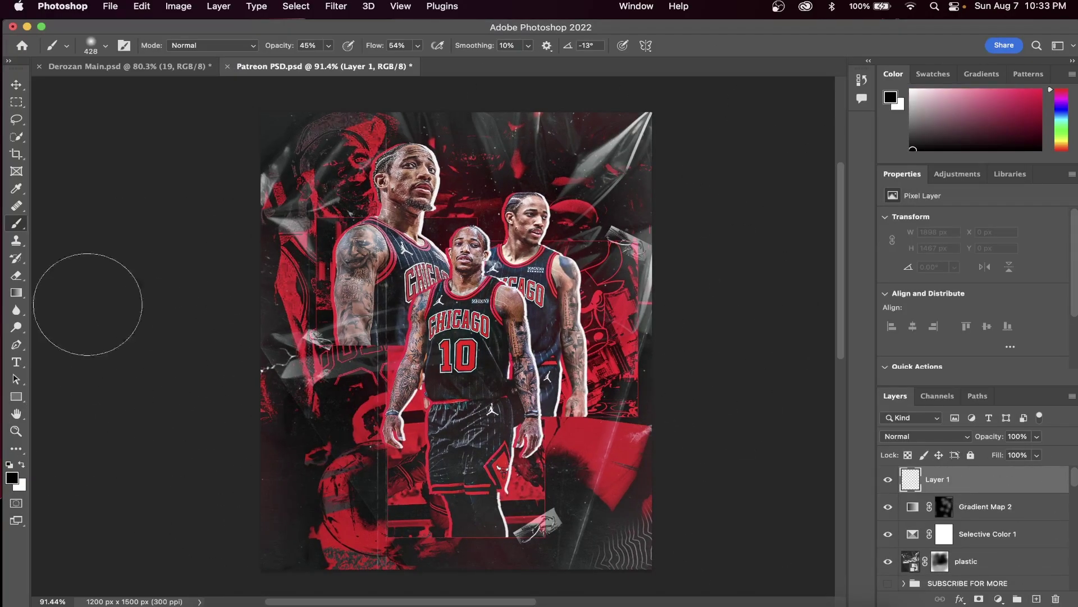
mouse_move(212, 134)
mouse_down()
mouse_move(202, 255)
mouse_move(212, 337)
mouse_move(221, 284)
mouse_move(238, 441)
mouse_up()
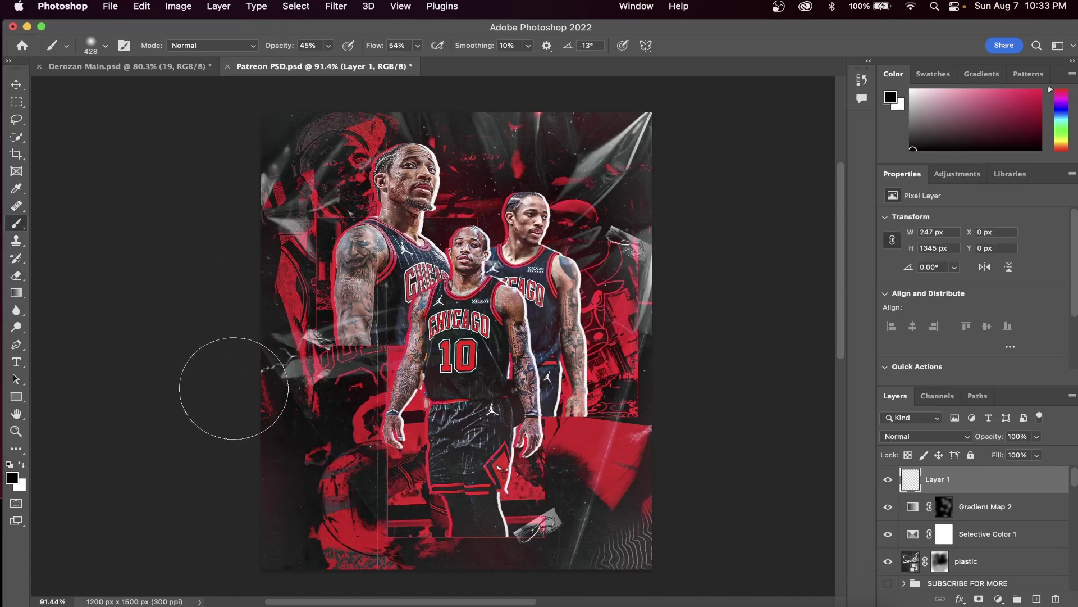
drag(251, 373, 252, 258)
Step: Raise the brush opacity to 70% and paint black around all the poster's edges and corners to form a vignette
click(328, 45)
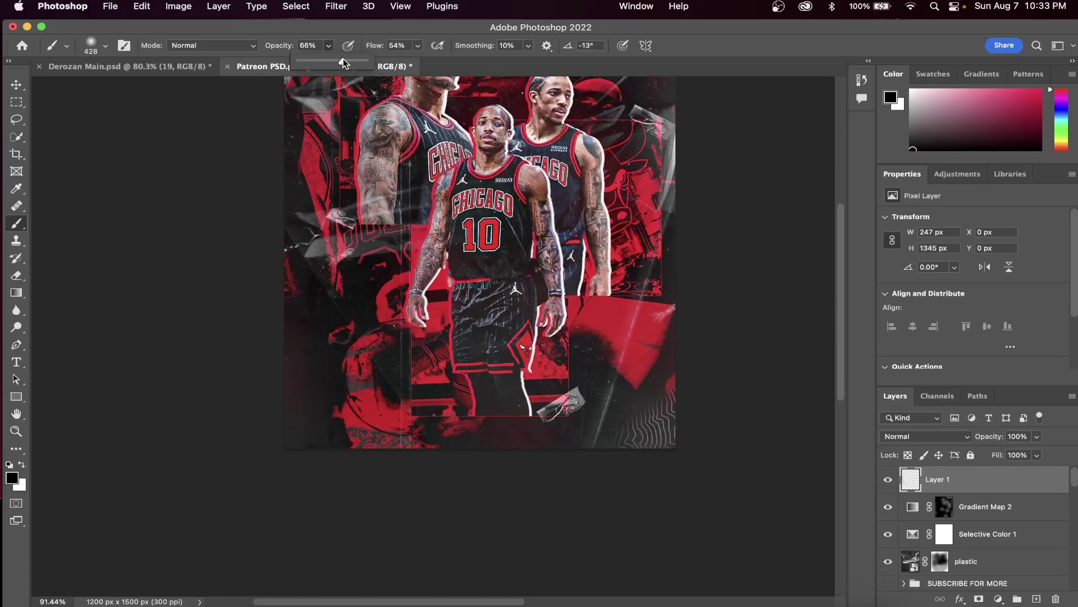
drag(343, 62, 347, 61)
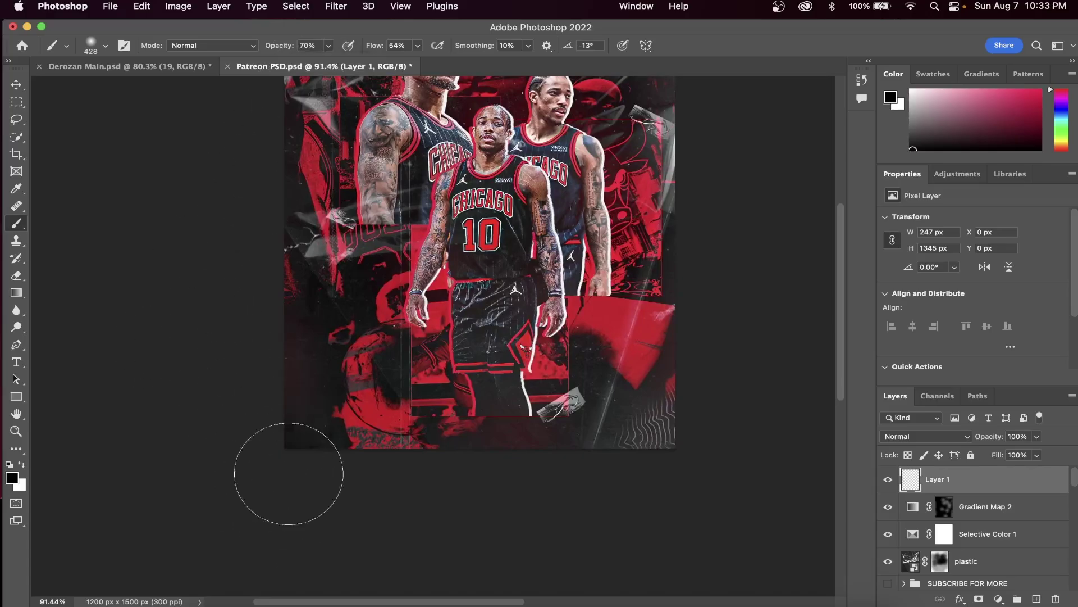
mouse_move(288, 473)
mouse_down()
mouse_move(564, 496)
mouse_move(679, 483)
mouse_move(765, 451)
mouse_move(643, 478)
mouse_up()
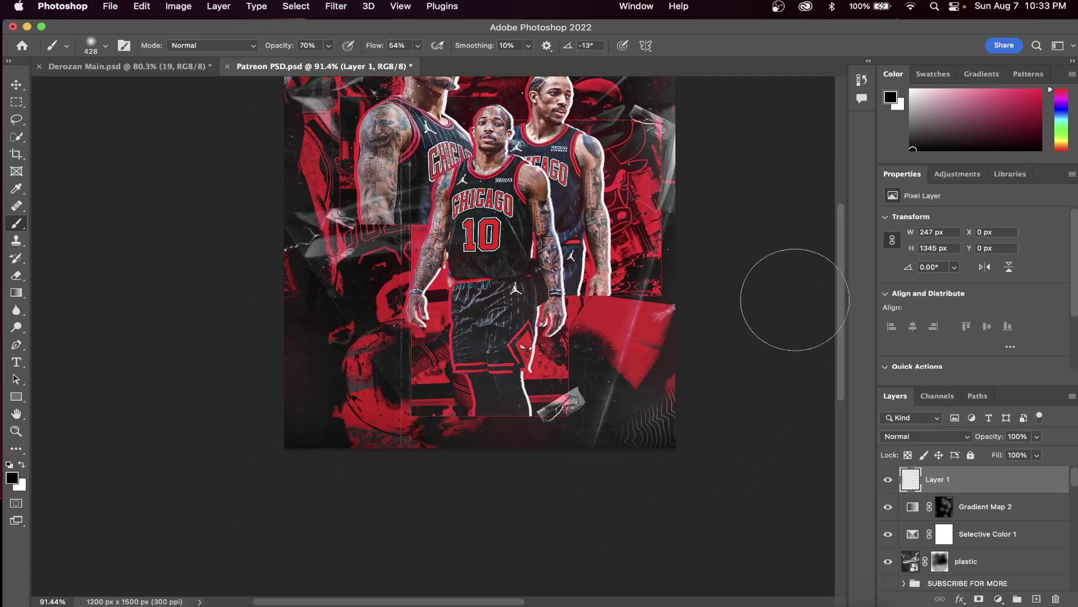
drag(666, 428, 666, 475)
scroll(665, 474, up, 3)
drag(624, 402, 634, 188)
scroll(589, 314, up, 8)
scroll(556, 417, down, 6)
drag(434, 174, 264, 272)
scroll(297, 253, down, 4)
drag(338, 236, 413, 571)
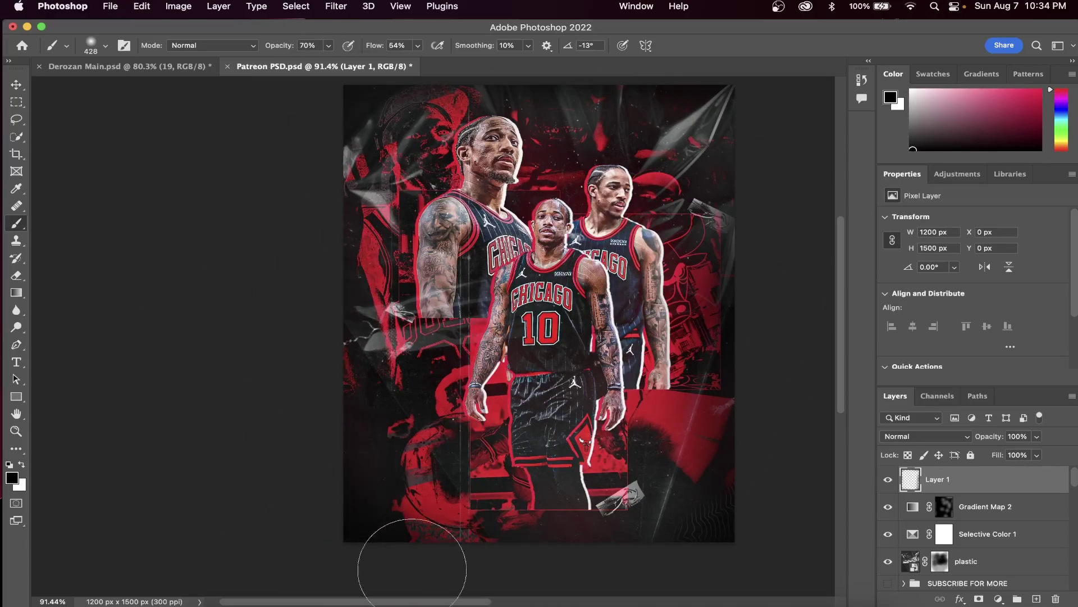
scroll(701, 454, up, 3)
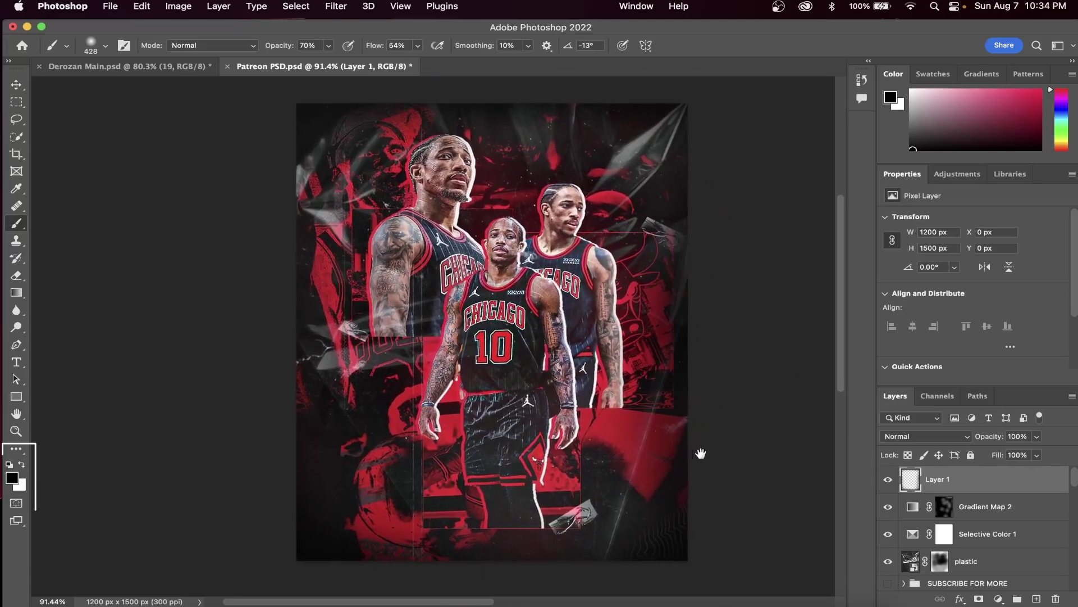
Step: Lower the vignette layer's opacity to 68% and compare the poster with the layer hidden and shown
click(889, 481)
click(889, 480)
click(1038, 437)
drag(1040, 452, 1017, 452)
click(889, 481)
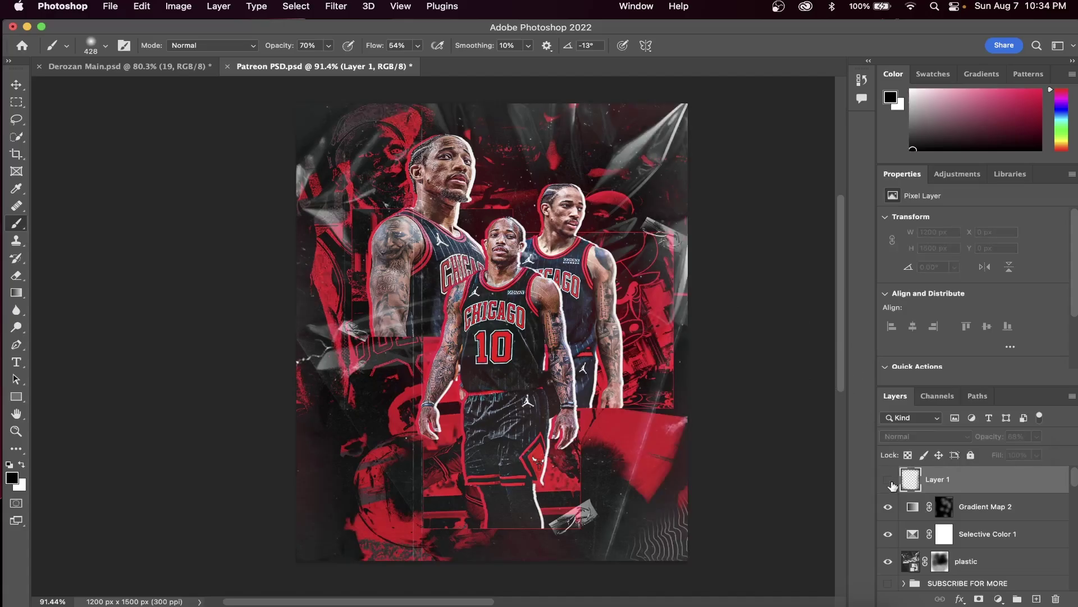
click(889, 481)
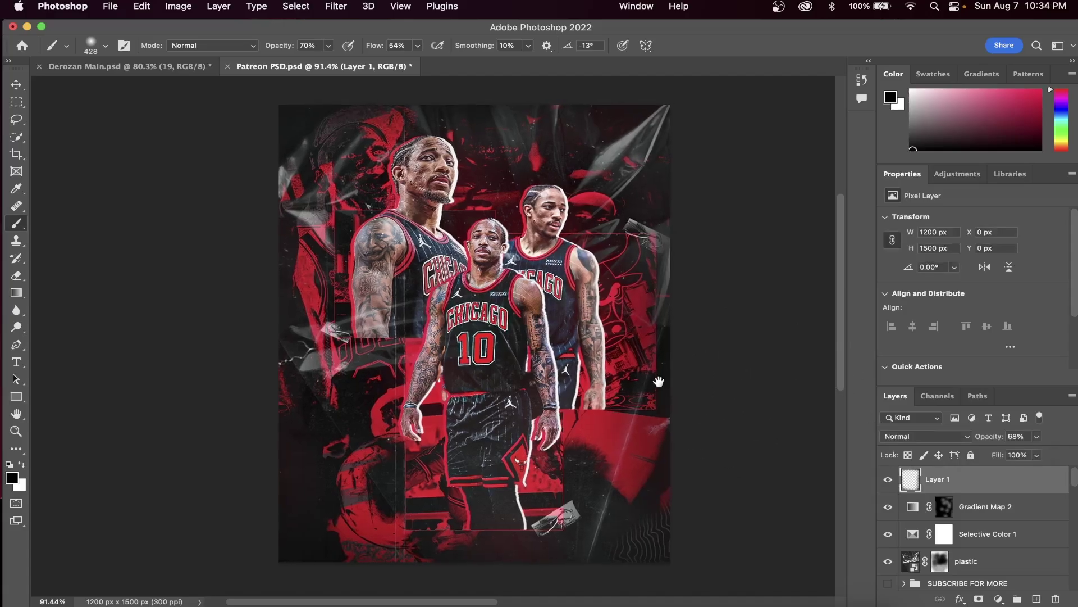